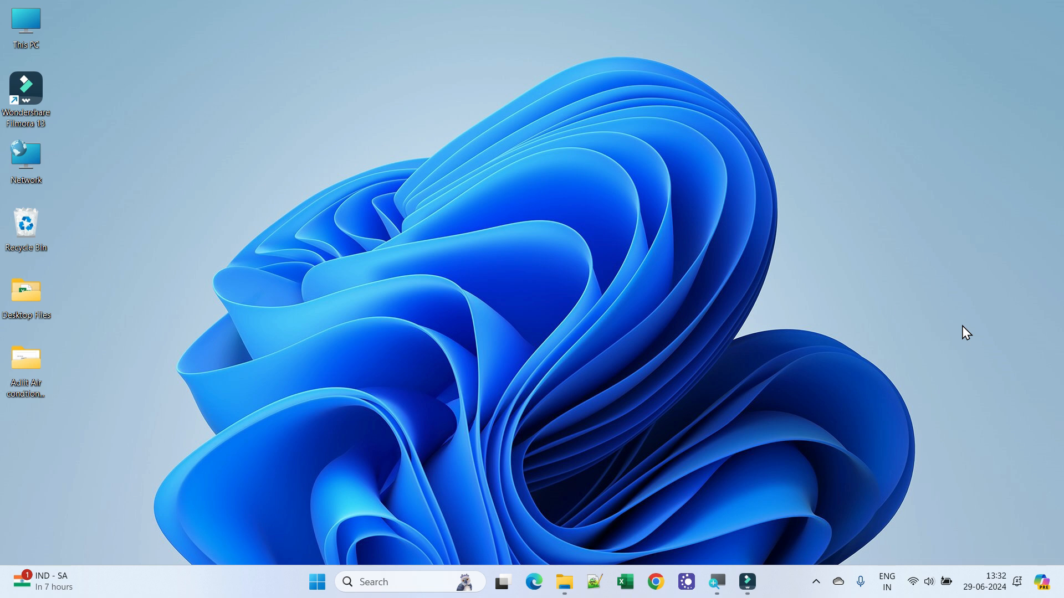
- Launch Excel from the Windows search and create a blank workbook
{"action": "key", "text": "super"}
{"action": "type", "text": "excel"}
{"action": "left_click", "coordinate": [385, 206]}
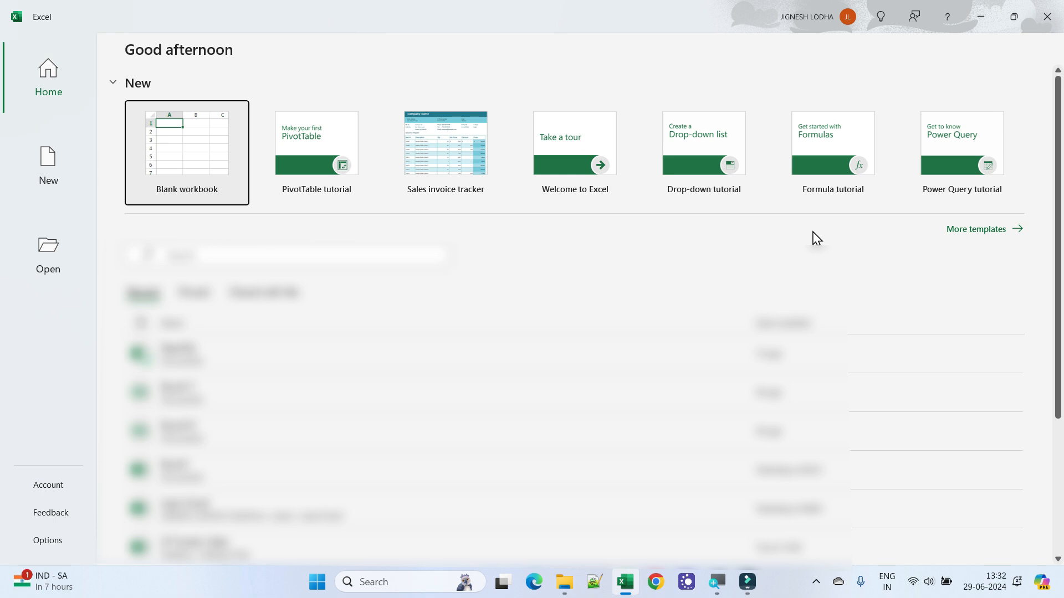
{"action": "left_click", "coordinate": [194, 160]}
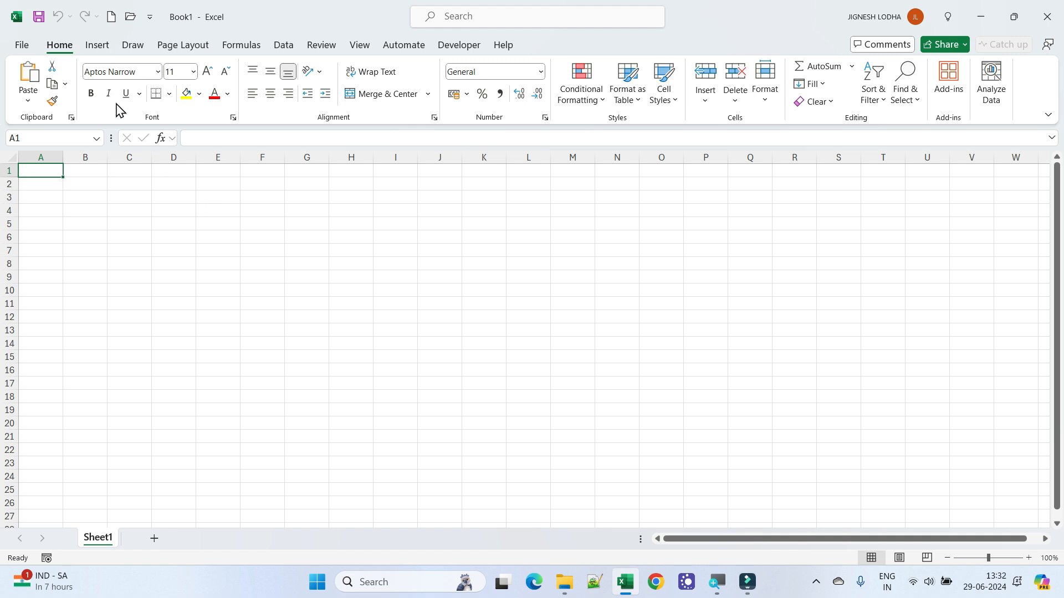
- Create three more blank workbooks
{"action": "left_click", "coordinate": [113, 21]}
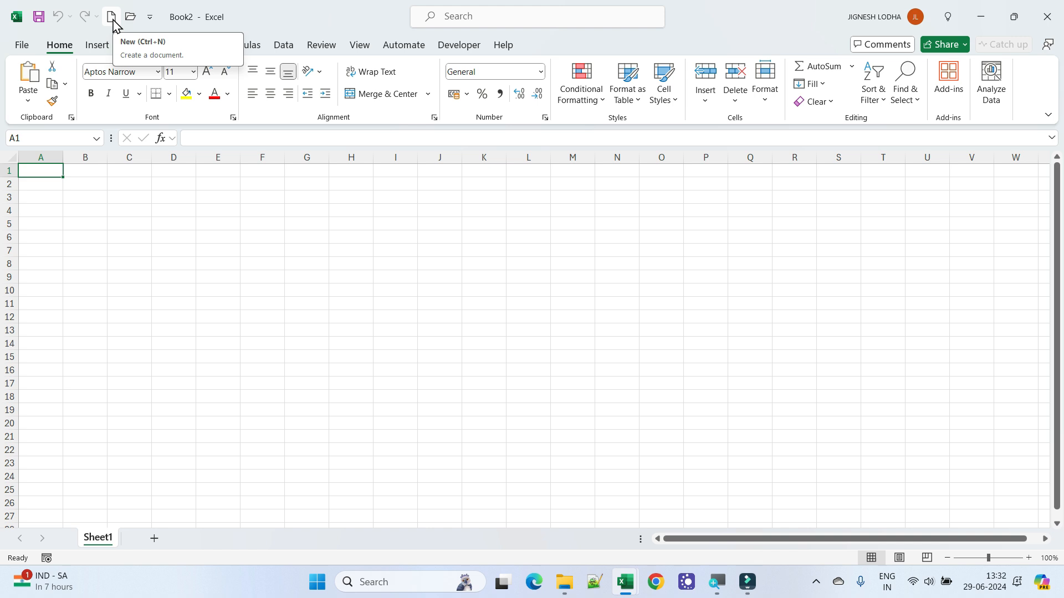
{"action": "left_click", "coordinate": [22, 46]}
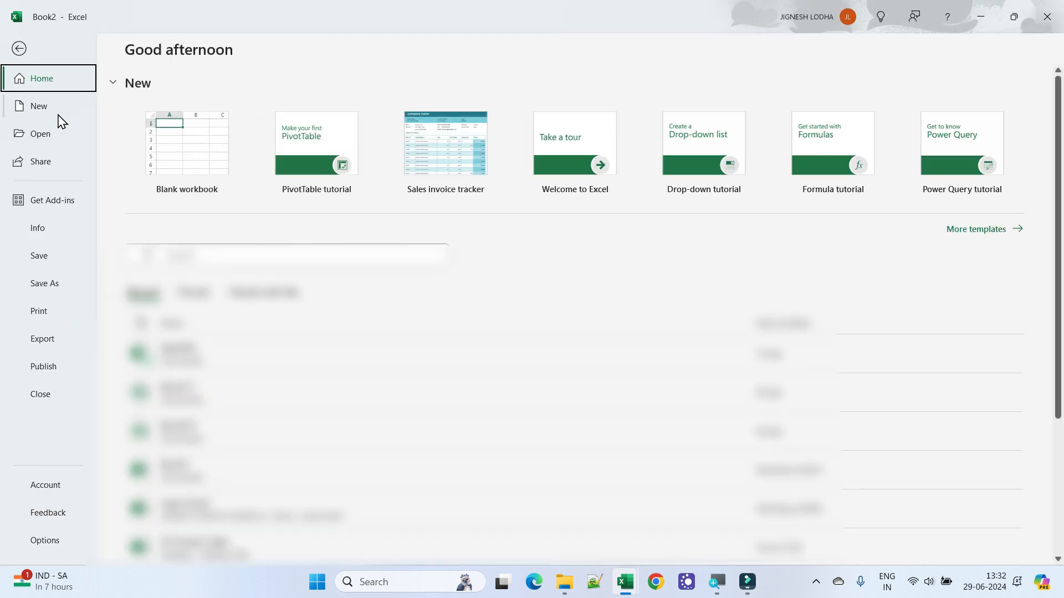
{"action": "left_click", "coordinate": [176, 159]}
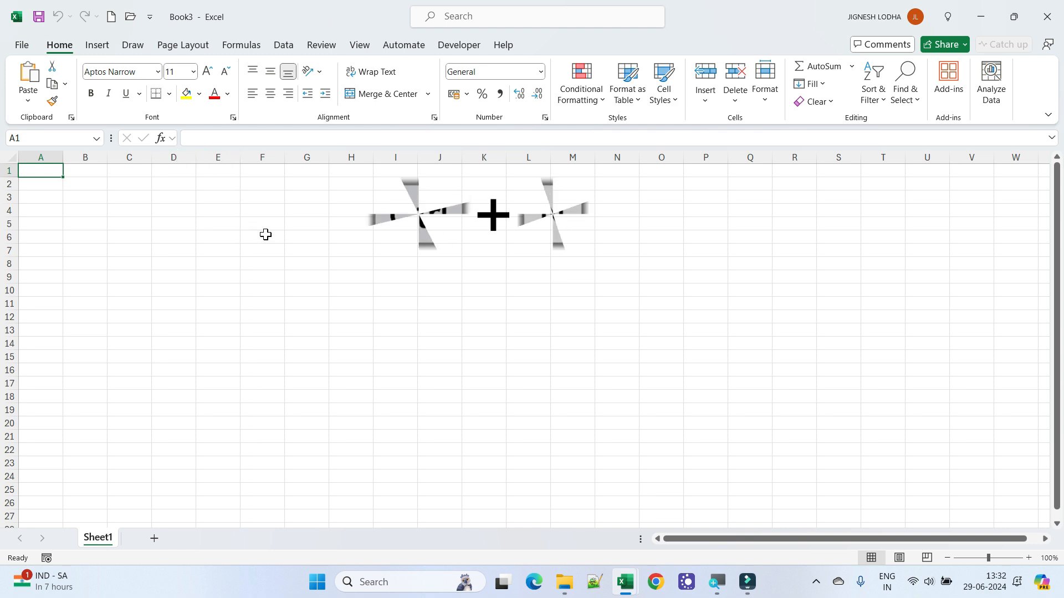
{"action": "key", "text": "ctrl+n"}
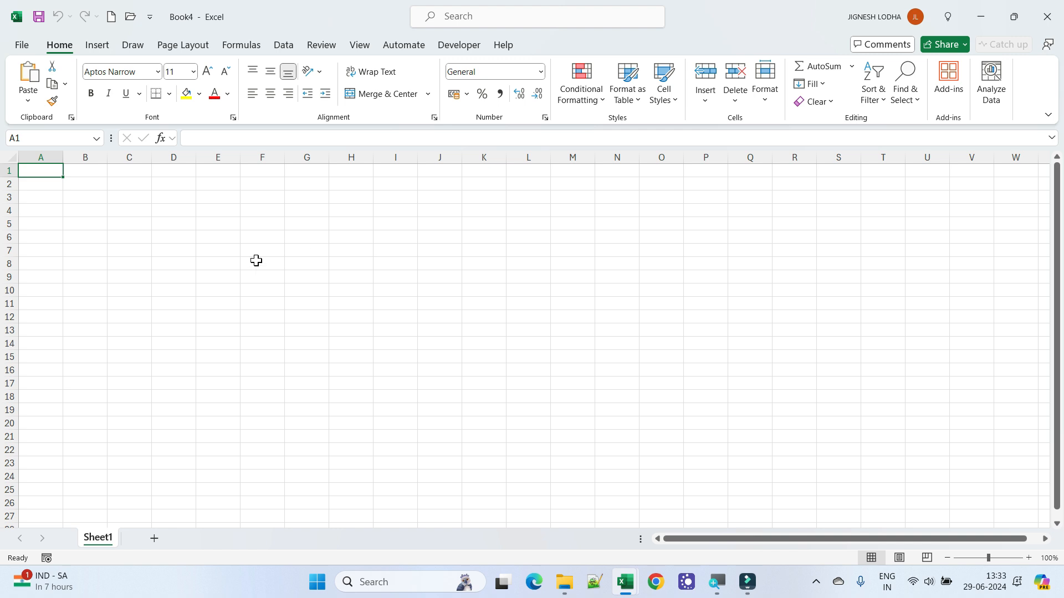
- Prepare to save the current workbook in the local Documents folder as Book4, with the file type Excel Workbook
{"action": "left_click", "coordinate": [23, 49]}
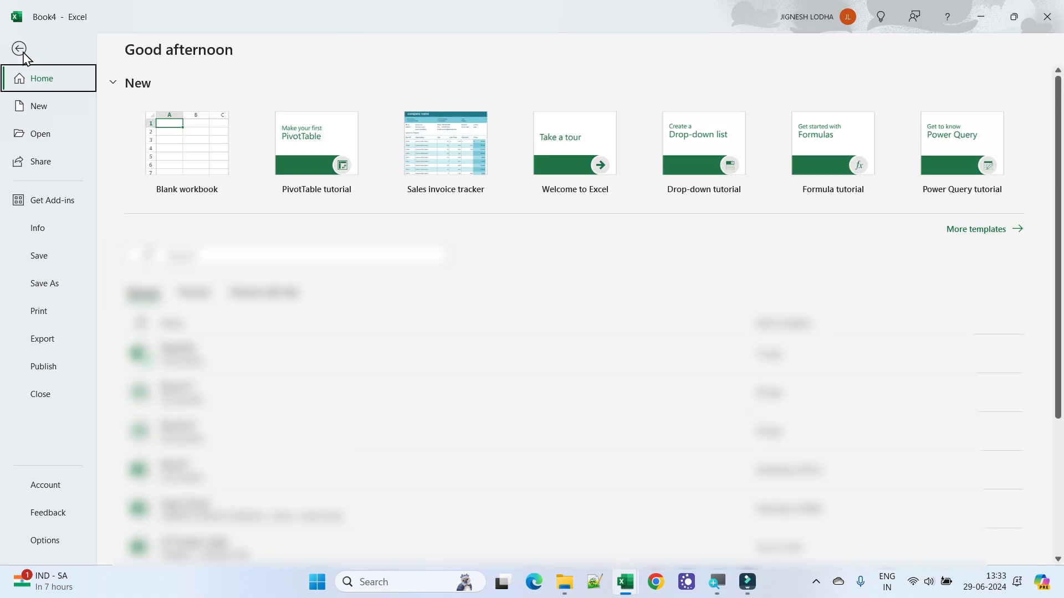
{"action": "left_click", "coordinate": [48, 289]}
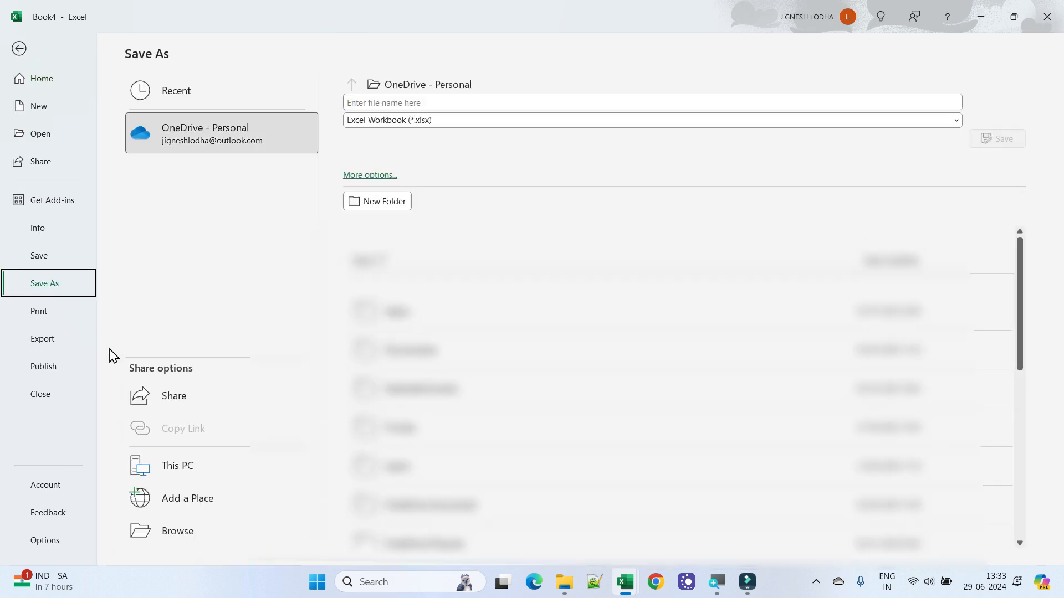
{"action": "left_click", "coordinate": [171, 536]}
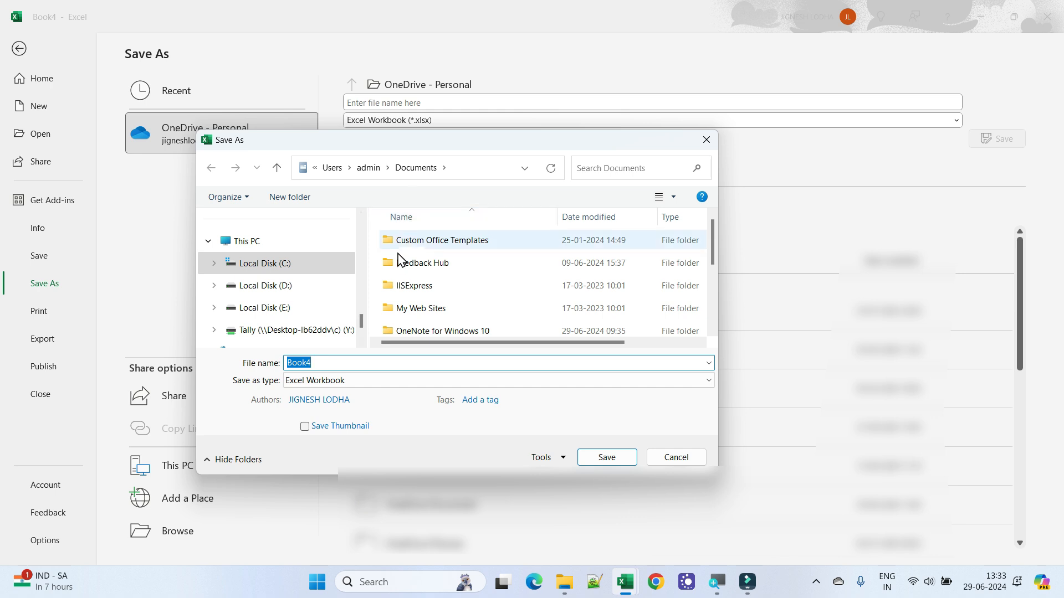
{"action": "left_click", "coordinate": [325, 364]}
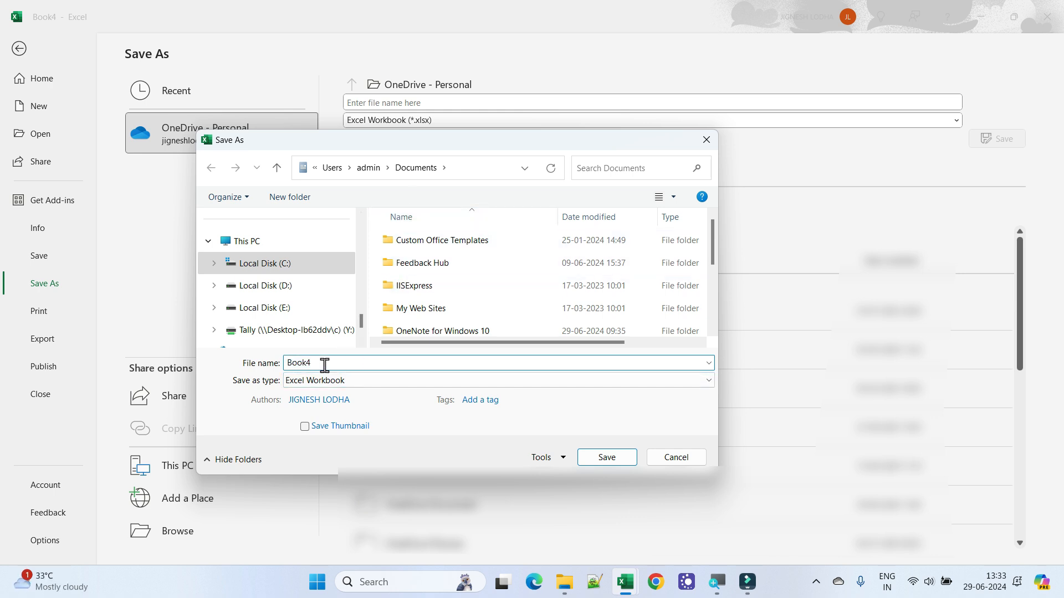
{"action": "left_click", "coordinate": [334, 381]}
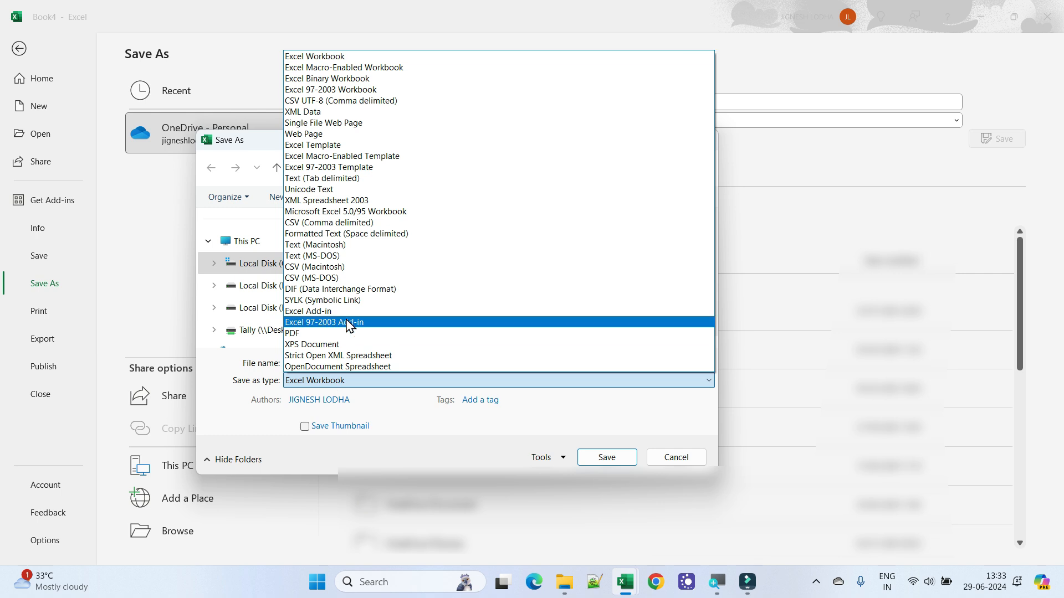
{"action": "left_click", "coordinate": [335, 58]}
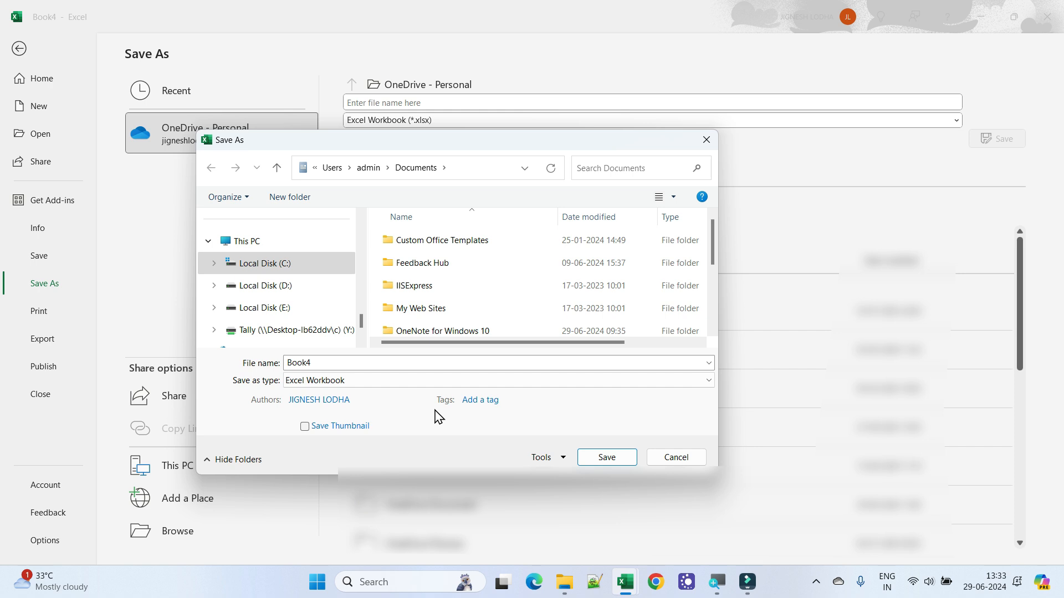
- Try the file types Excel 97-2003 Workbook and Excel Macro-Enabled Workbook, and return to Excel Workbook
{"action": "left_click", "coordinate": [403, 382]}
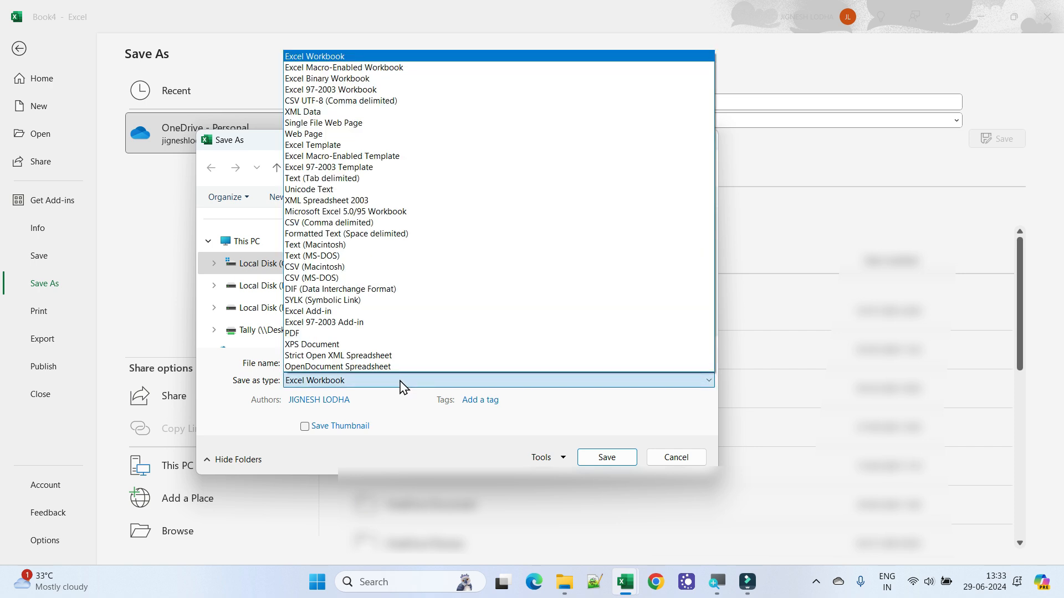
{"action": "left_click", "coordinate": [403, 90]}
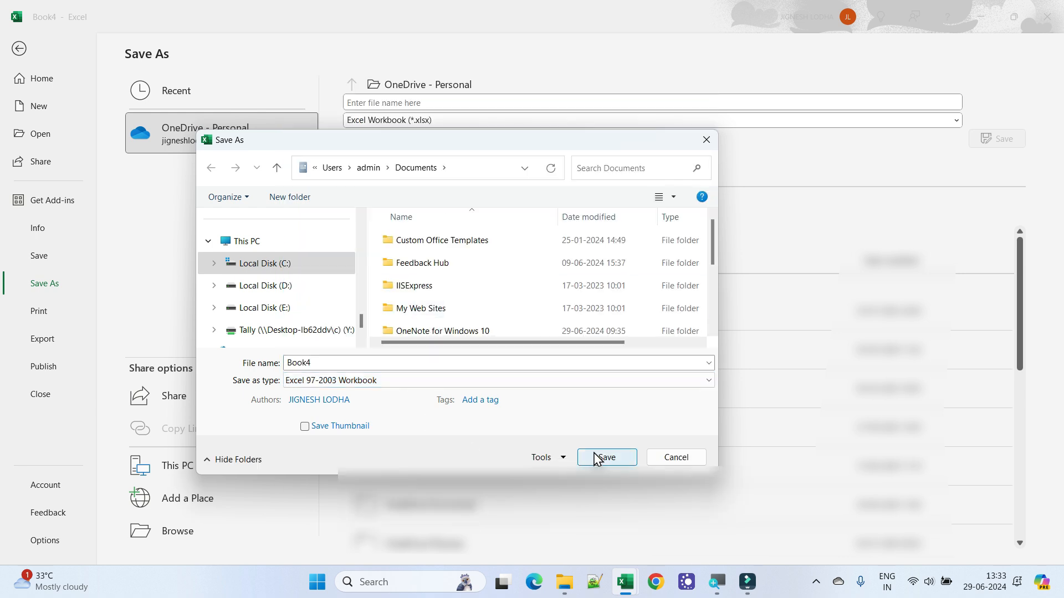
{"action": "left_click", "coordinate": [447, 387]}
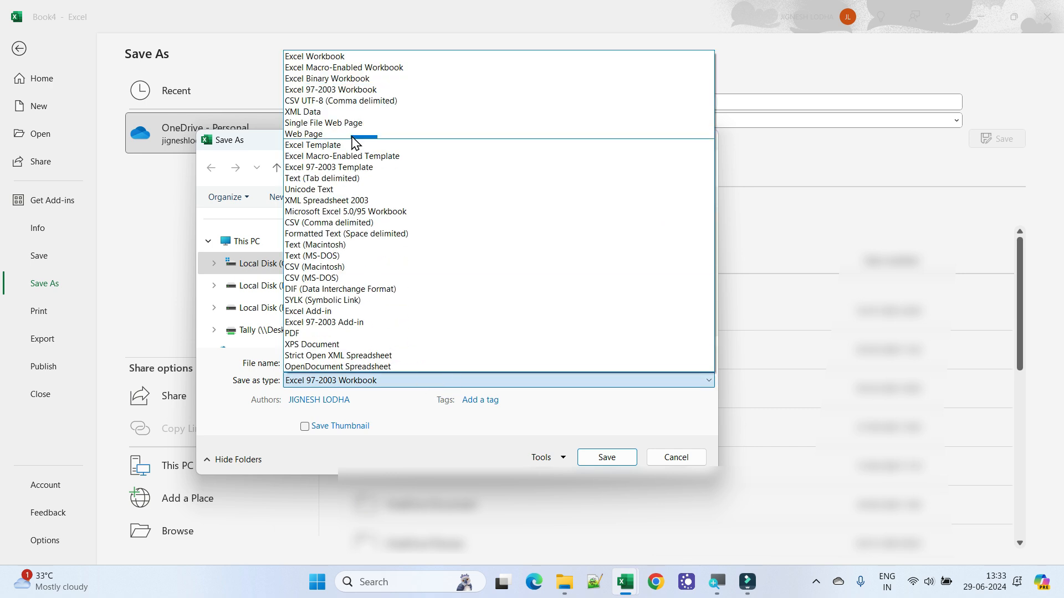
{"action": "left_click", "coordinate": [351, 68]}
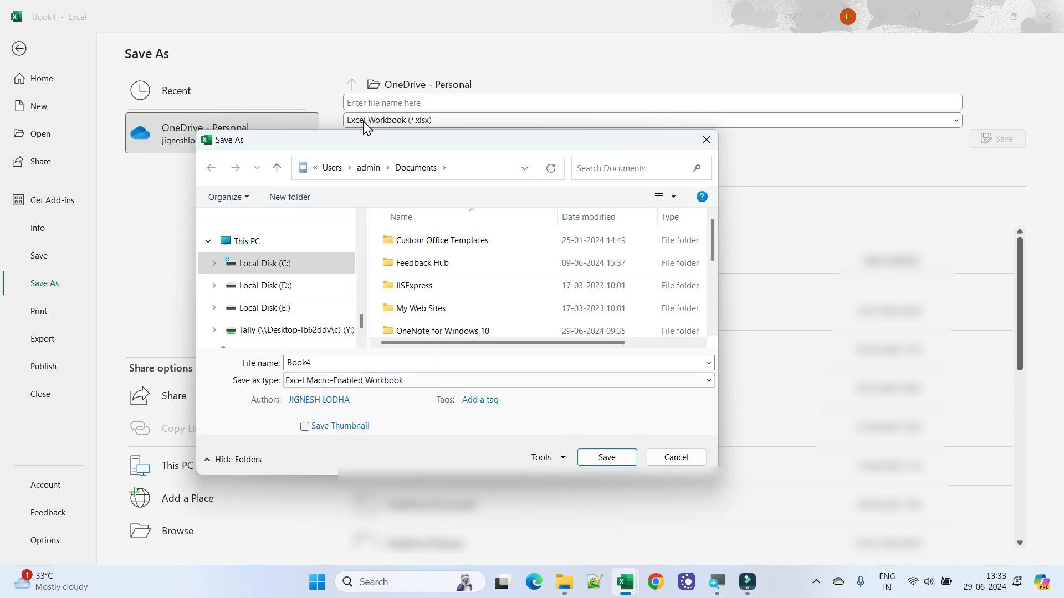
{"action": "left_click", "coordinate": [394, 383]}
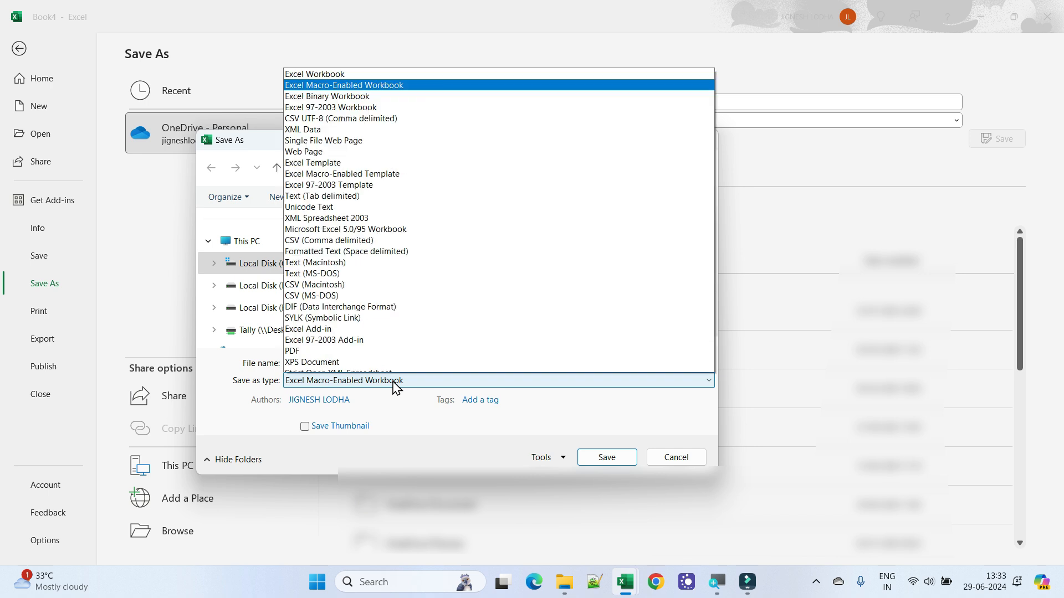
{"action": "left_click", "coordinate": [321, 57]}
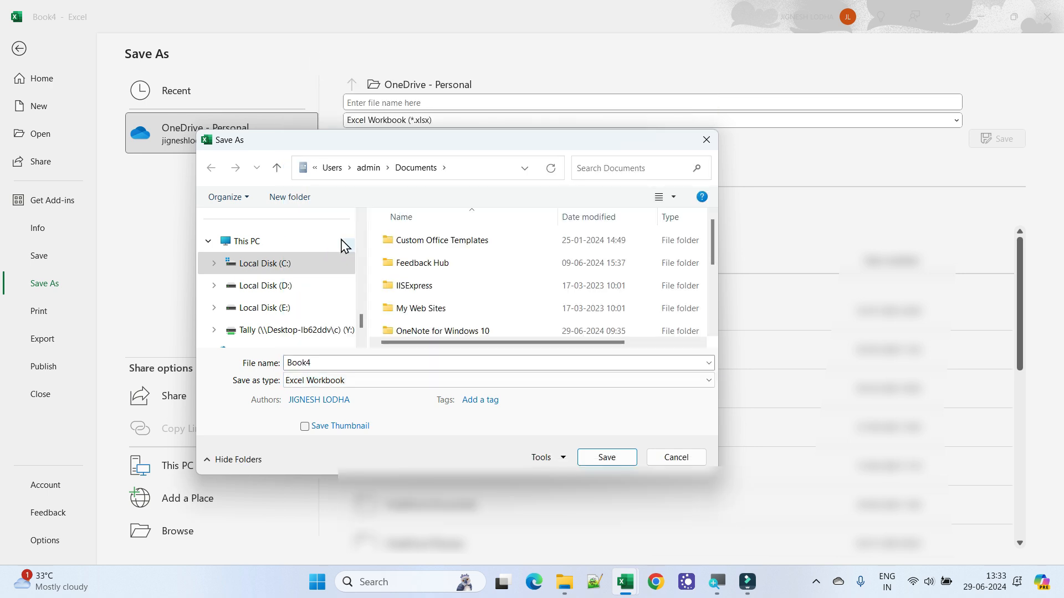
- Save Book4 with the chosen name and file type, and save the workbook once more
{"action": "left_click", "coordinate": [608, 458]}
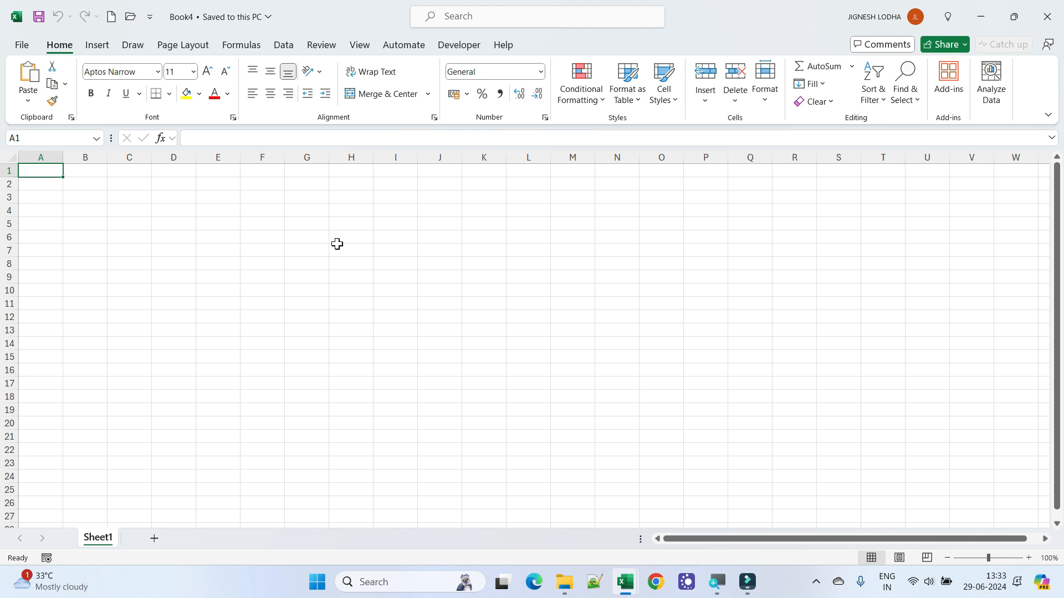
{"action": "key", "text": "ctrl+s"}
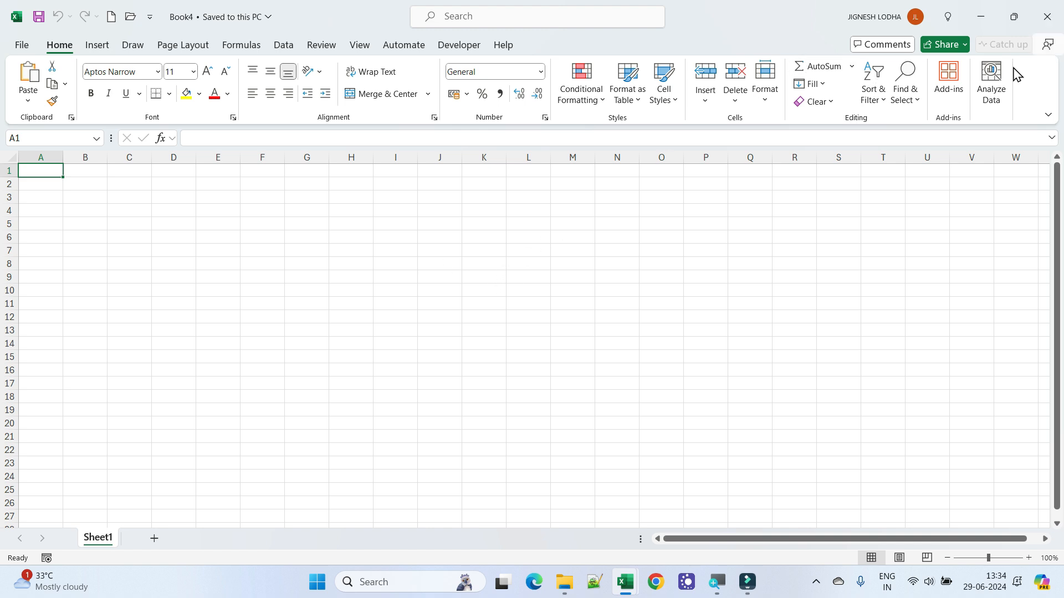
- Close the workbooks Book4 and Book3
{"action": "left_click", "coordinate": [21, 45]}
{"action": "left_click", "coordinate": [32, 397]}
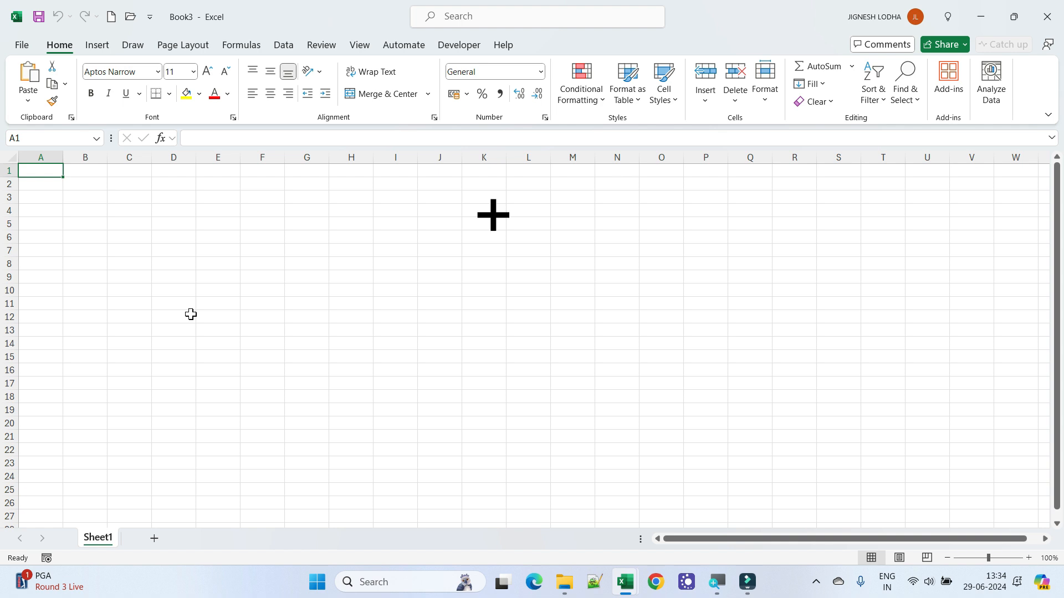
{"action": "key", "text": "ctrl+w"}
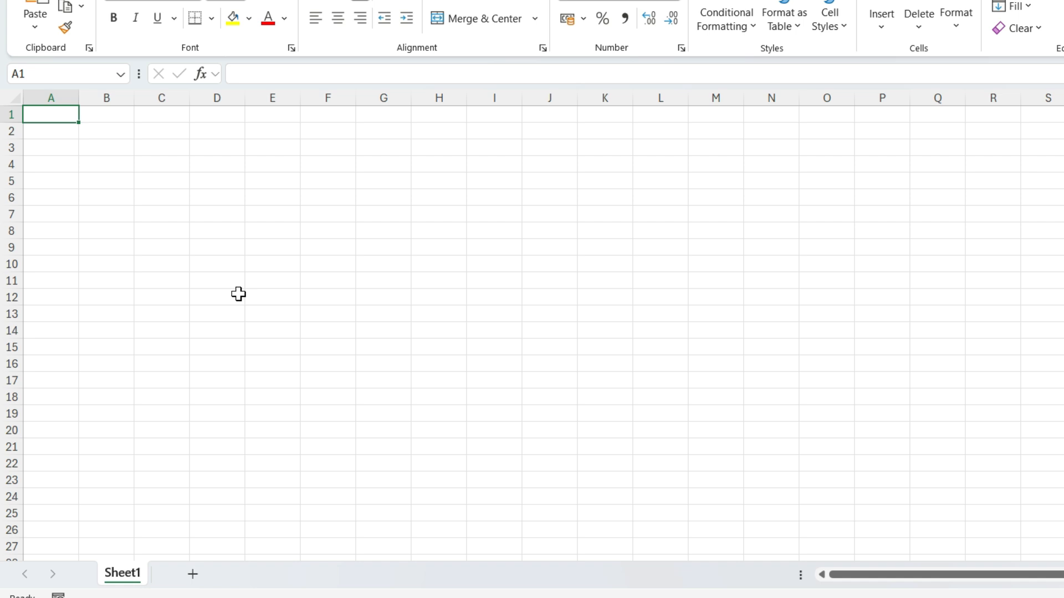
- Add two worksheets after Sheet1, and insert another blank worksheet before the last one
{"action": "left_click", "coordinate": [193, 574]}
{"action": "left_click", "coordinate": [252, 575]}
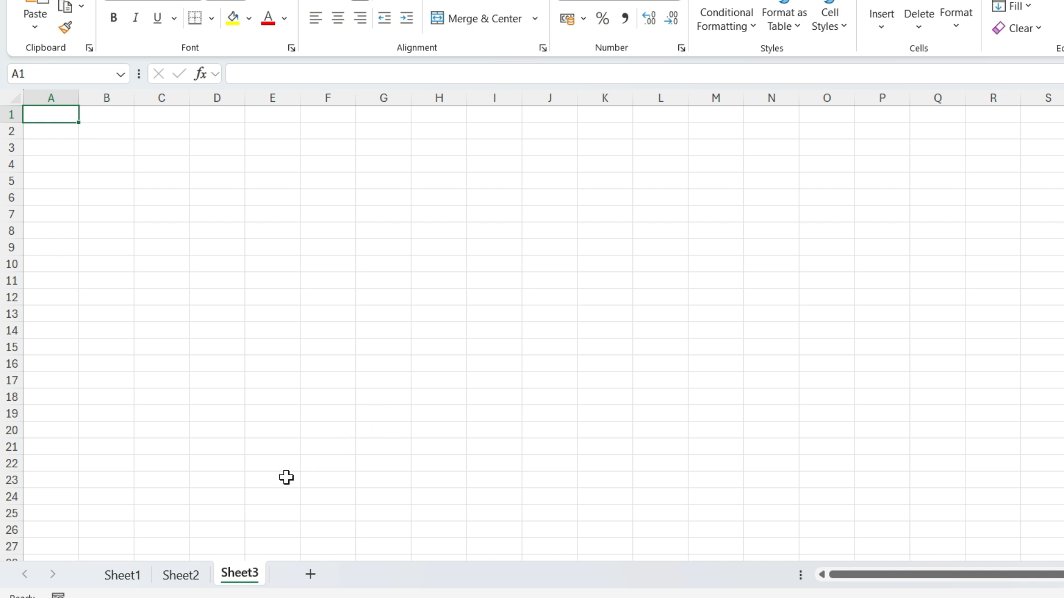
{"action": "right_click", "coordinate": [247, 584]}
{"action": "left_click", "coordinate": [327, 317]}
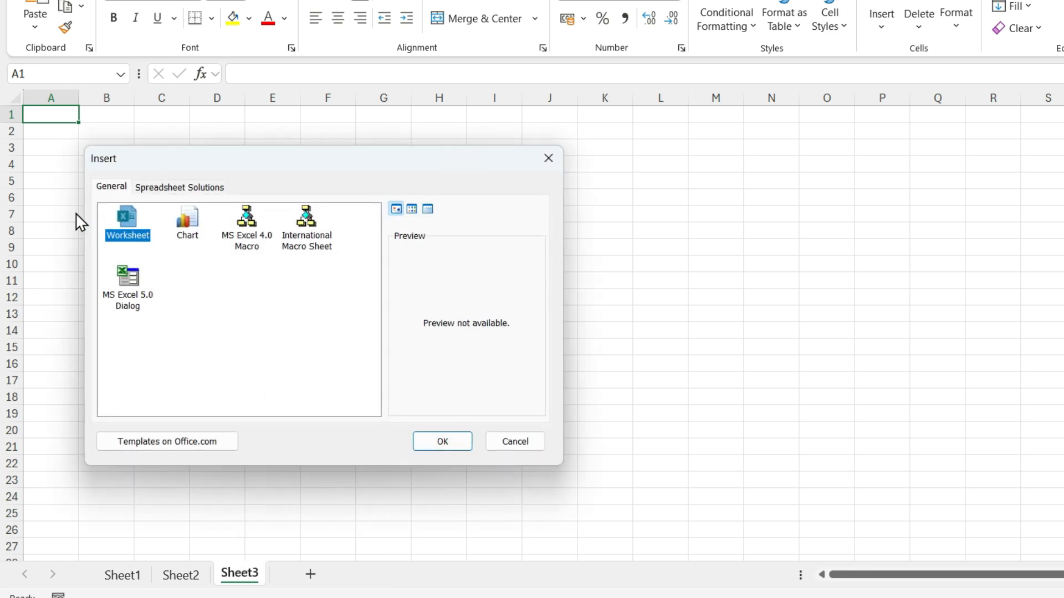
{"action": "left_click", "coordinate": [457, 449]}
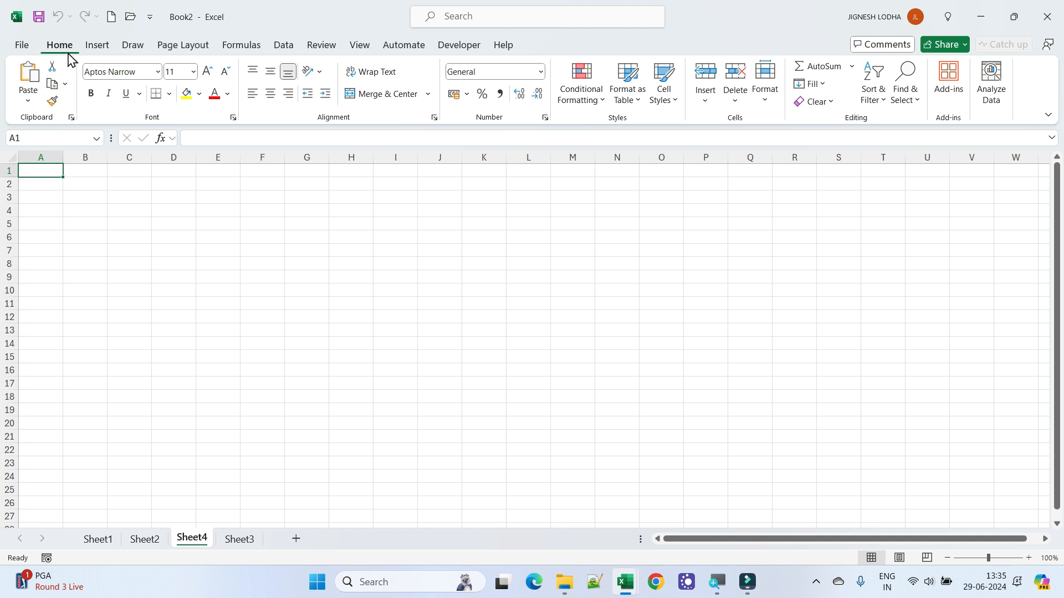
- Insert two more worksheets, each directly before the active sheet
{"action": "left_click", "coordinate": [709, 111]}
{"action": "left_click", "coordinate": [735, 187]}
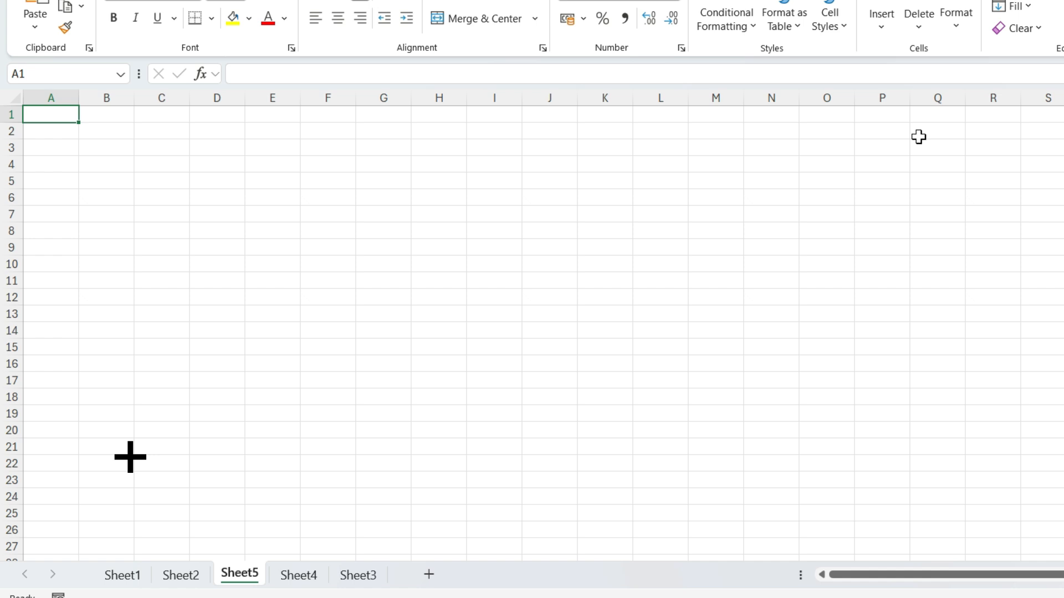
{"action": "key", "text": "shift+F11"}
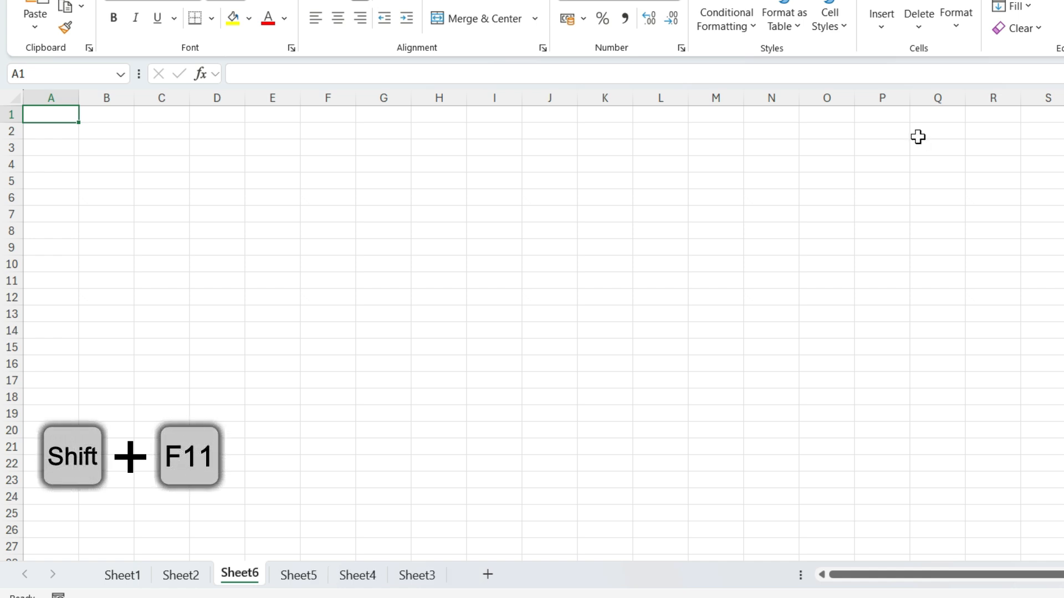
- Insert one worksheet directly before Sheet3 and another directly after Sheet5
{"action": "left_click", "coordinate": [420, 579]}
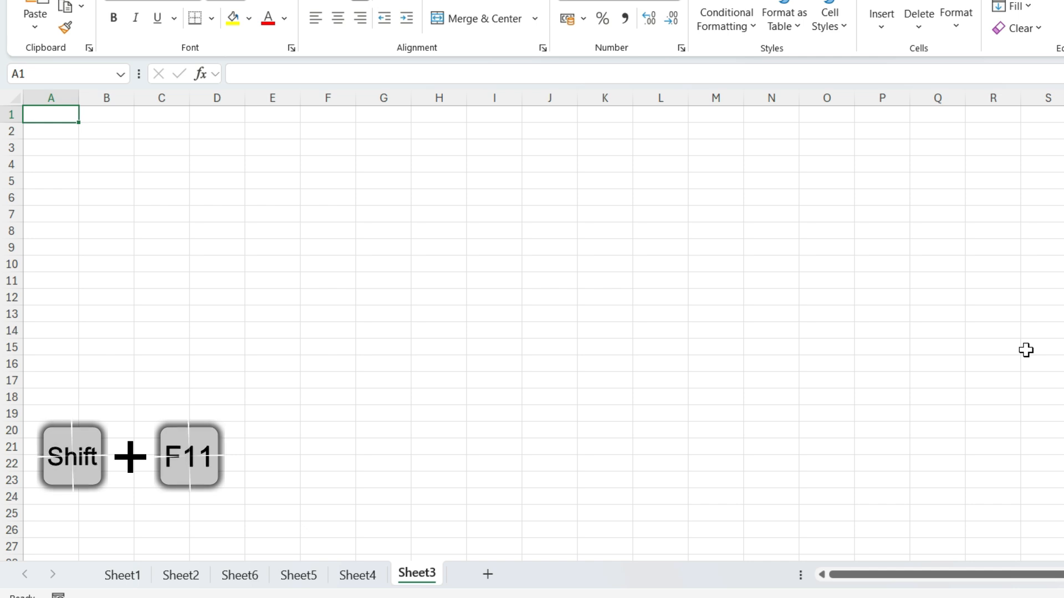
{"action": "key", "text": "shift+F11"}
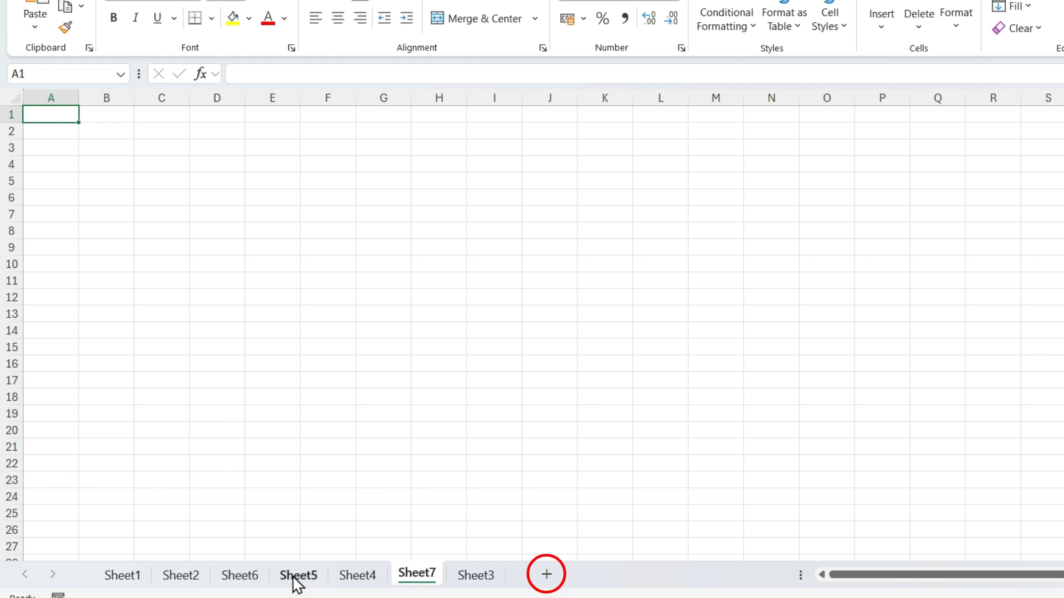
{"action": "left_click", "coordinate": [309, 587]}
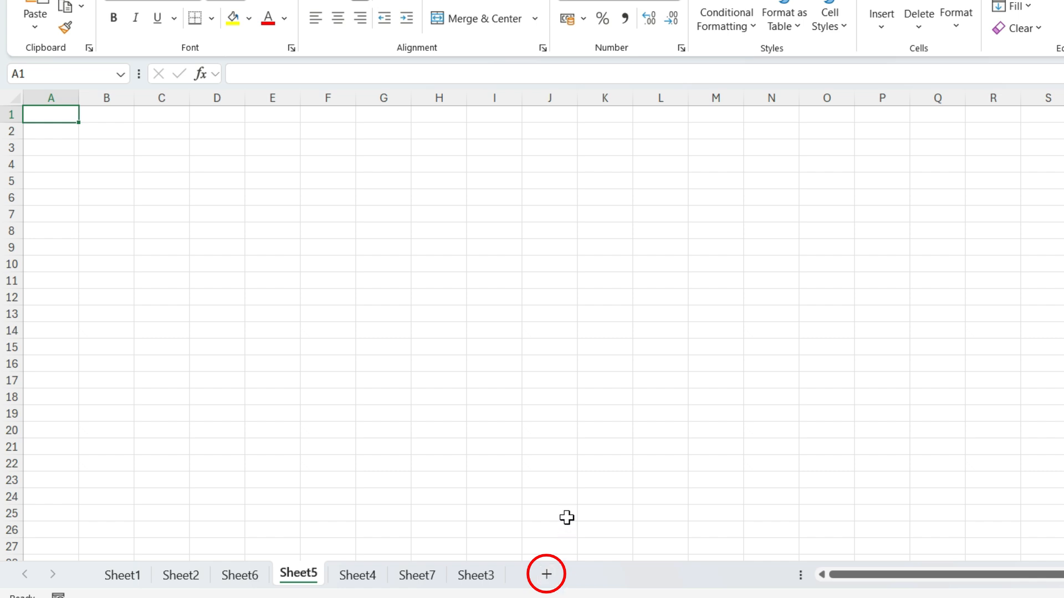
{"action": "left_click", "coordinate": [552, 581]}
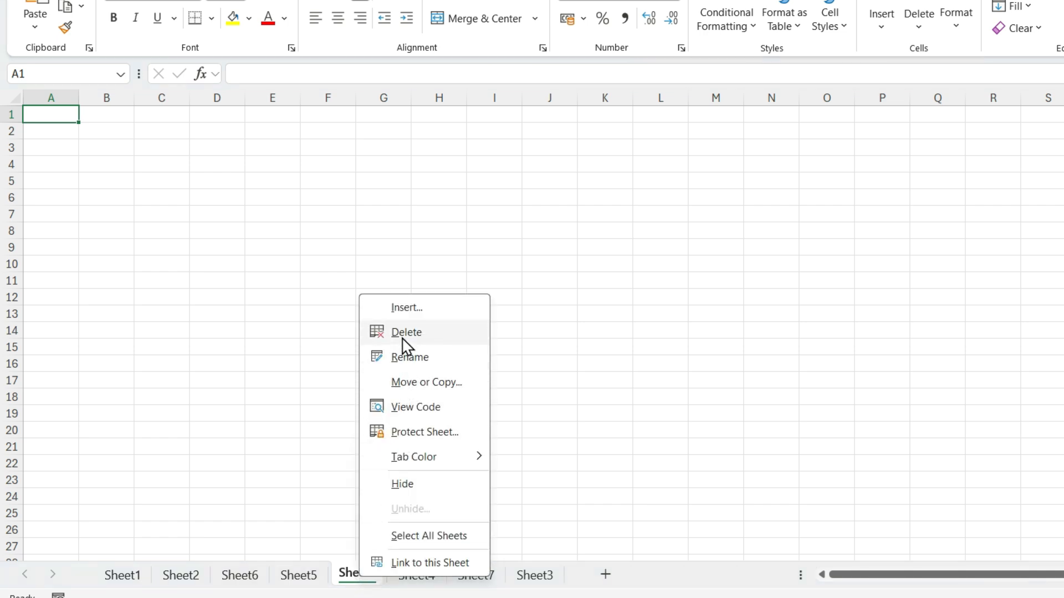
- Delete the new sheet directly after Sheet5, as well as Sheet4 and Sheet7
{"action": "left_click", "coordinate": [404, 332]}
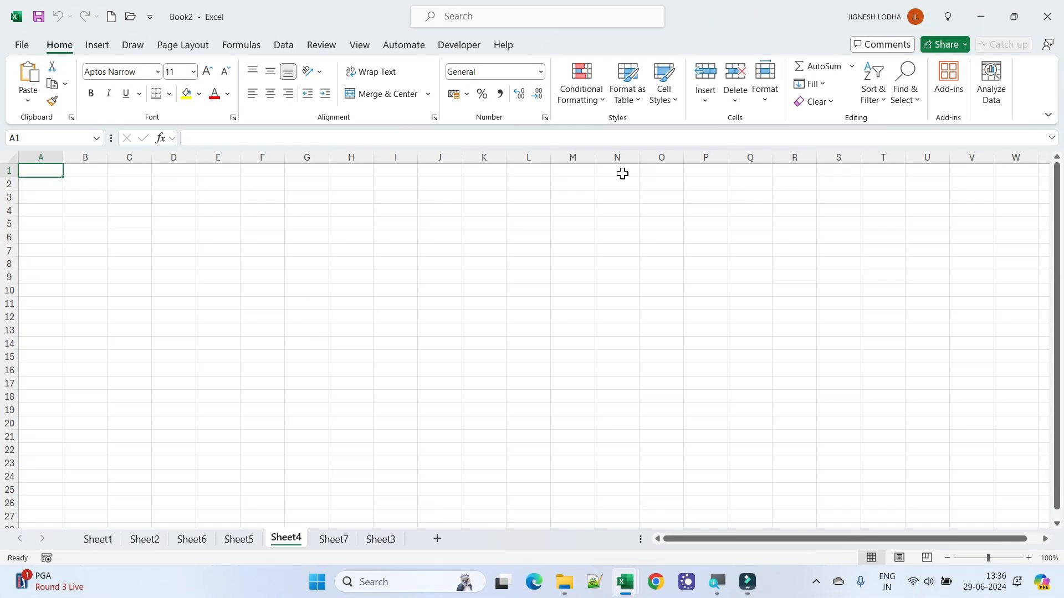
{"action": "left_click", "coordinate": [734, 102]}
{"action": "left_click", "coordinate": [770, 185]}
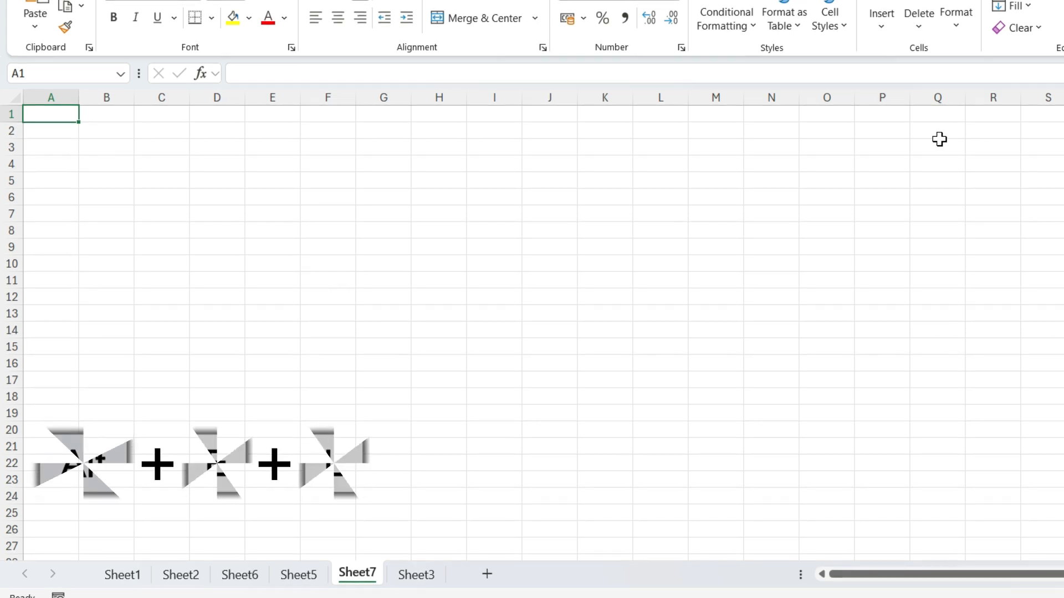
{"action": "key", "text": "alt+e"}
{"action": "key", "text": "l"}
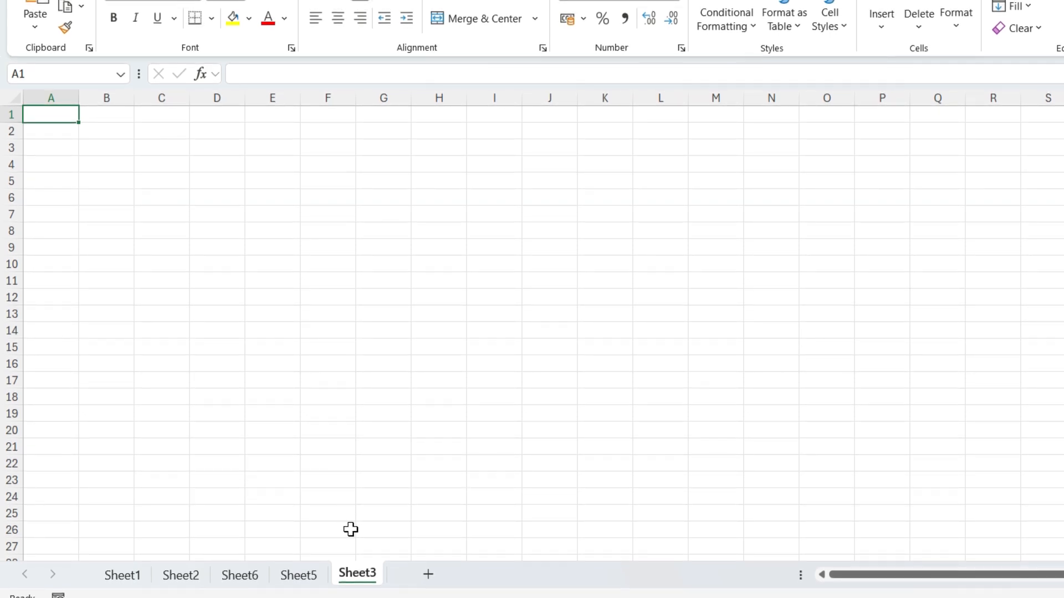
- Rename the Sheet3 worksheet as SheetREname
{"action": "double_click", "coordinate": [361, 574]}
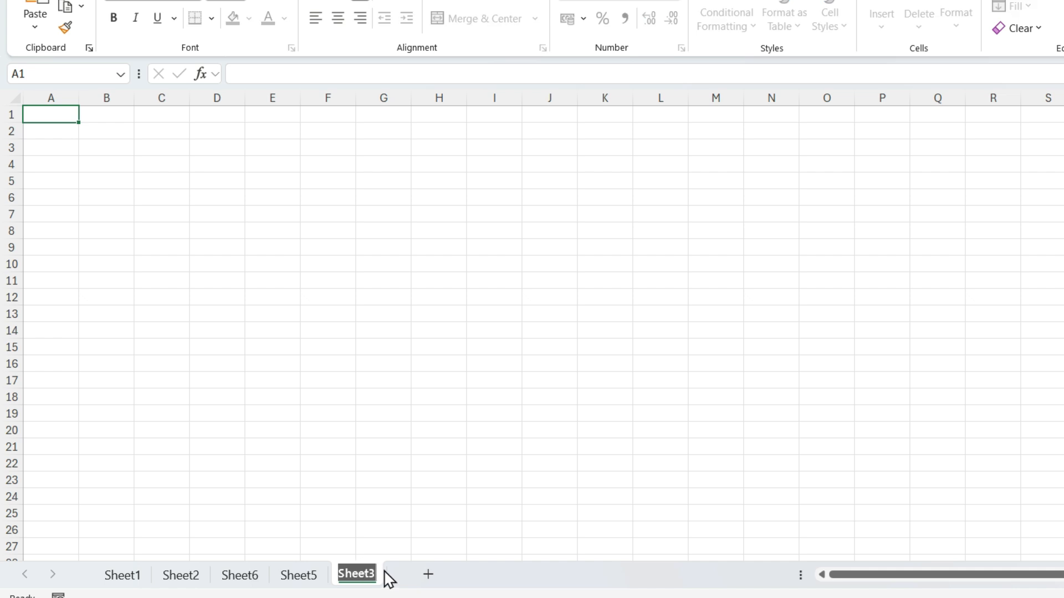
{"action": "left_click", "coordinate": [375, 573]}
{"action": "key", "text": "BackSpace"}
{"action": "type", "text": "Rename"}
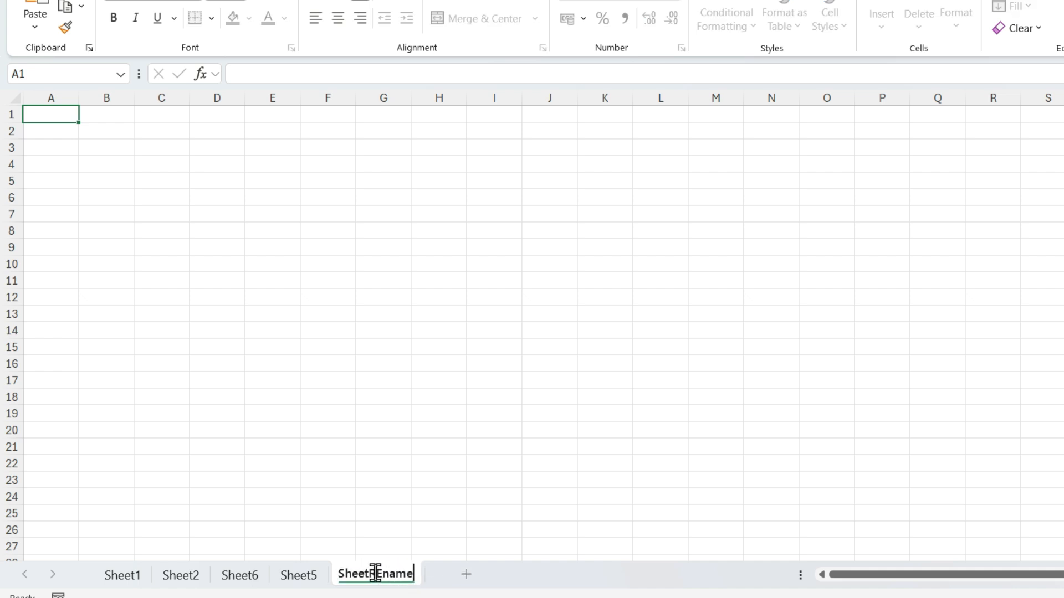
{"action": "key", "text": "Return"}
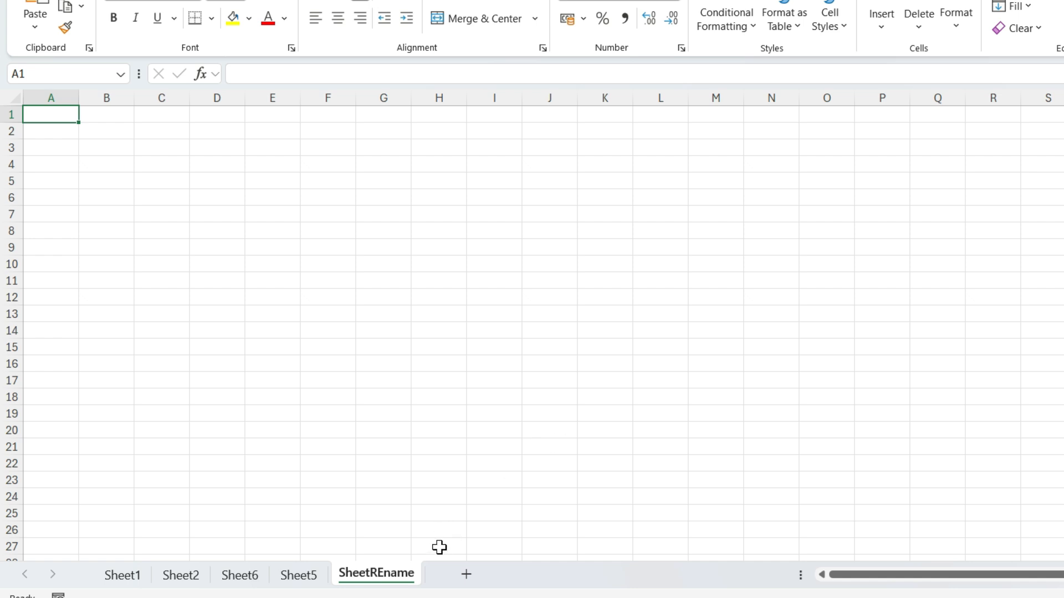
- Rename the last worksheet as SheetNewName
{"action": "right_click", "coordinate": [400, 580]}
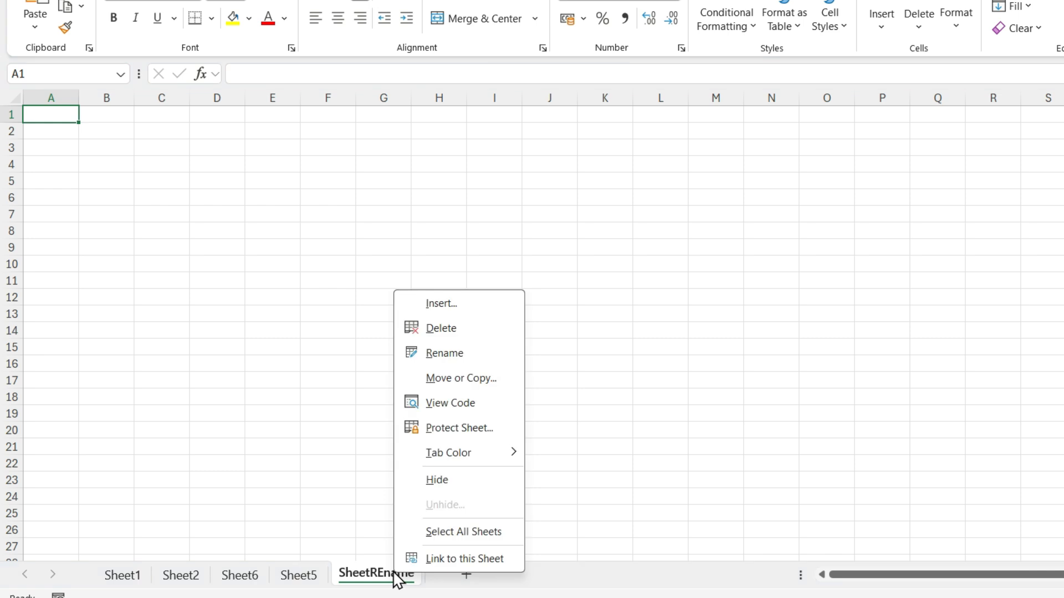
{"action": "left_click", "coordinate": [447, 355]}
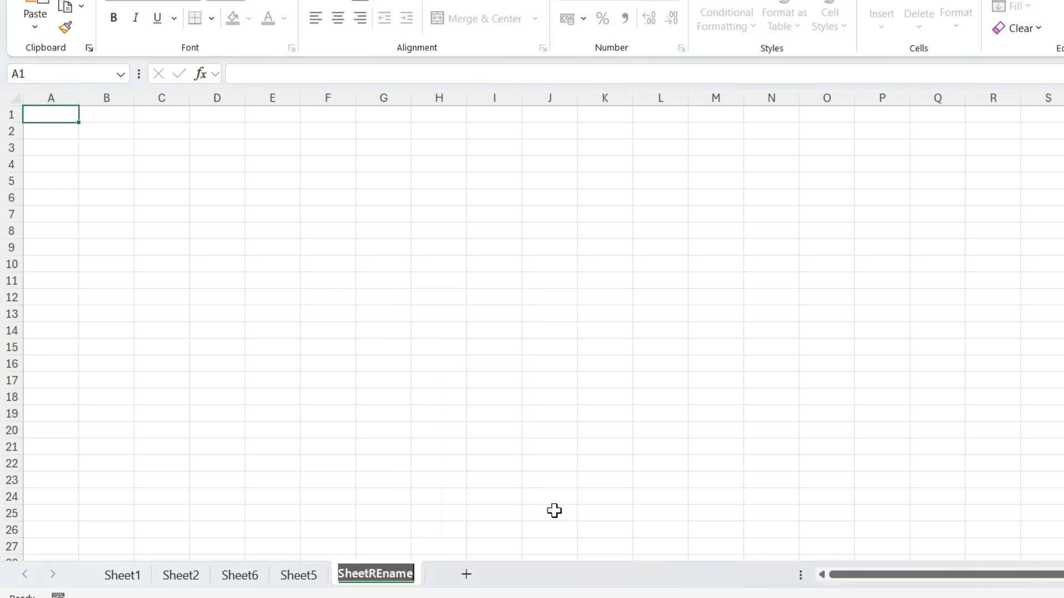
{"action": "key", "text": "Return"}
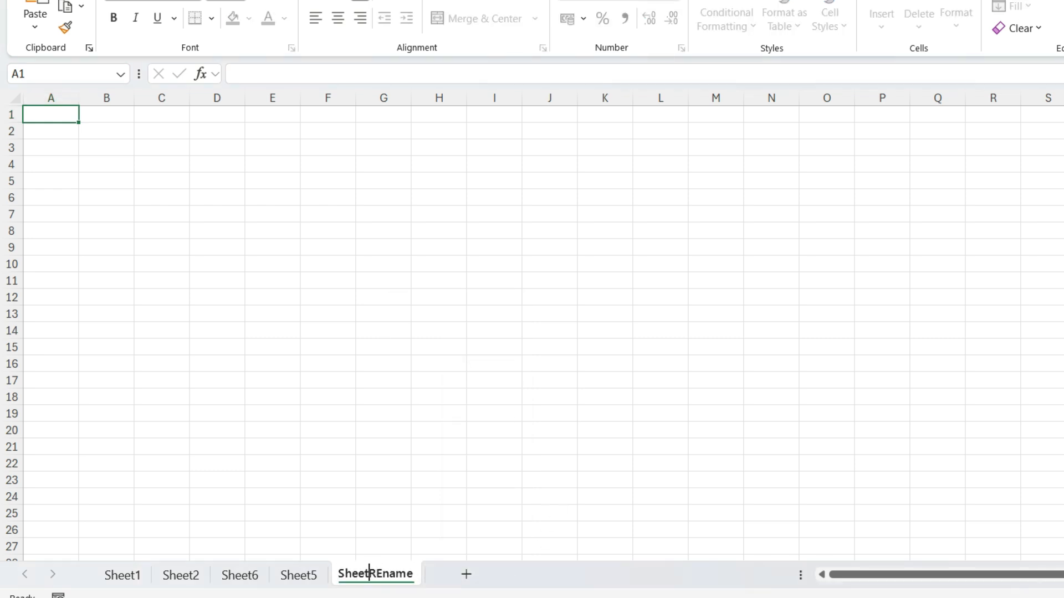
{"action": "key", "text": "Delete"}
{"action": "key", "text": "Delete"}
{"action": "key", "text": "Delete"}
{"action": "key", "text": "Delete"}
{"action": "key", "text": "Delete"}
{"action": "key", "text": "Delete"}
{"action": "type", "text": "NewName"}
{"action": "key", "text": "Return"}
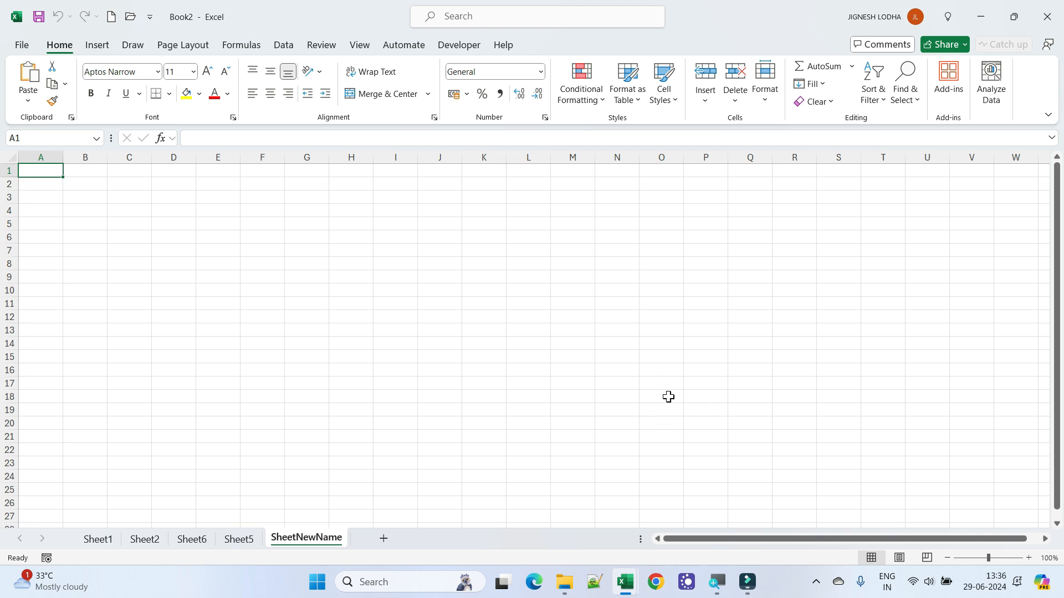
- Put the SheetNewName worksheet's name into editing and enter REname
{"action": "left_click", "coordinate": [767, 99]}
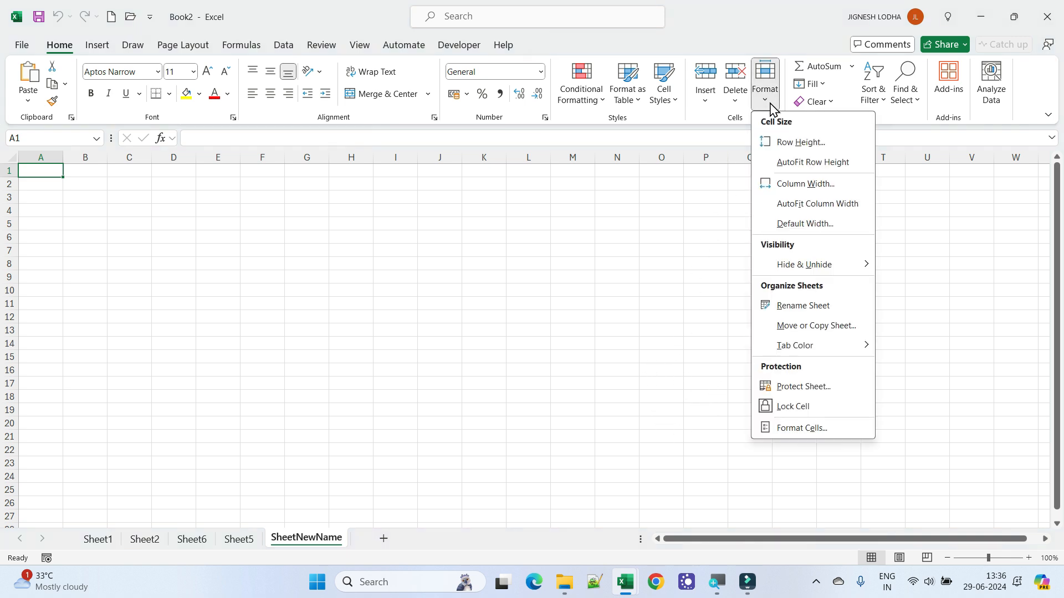
{"action": "left_click", "coordinate": [817, 307]}
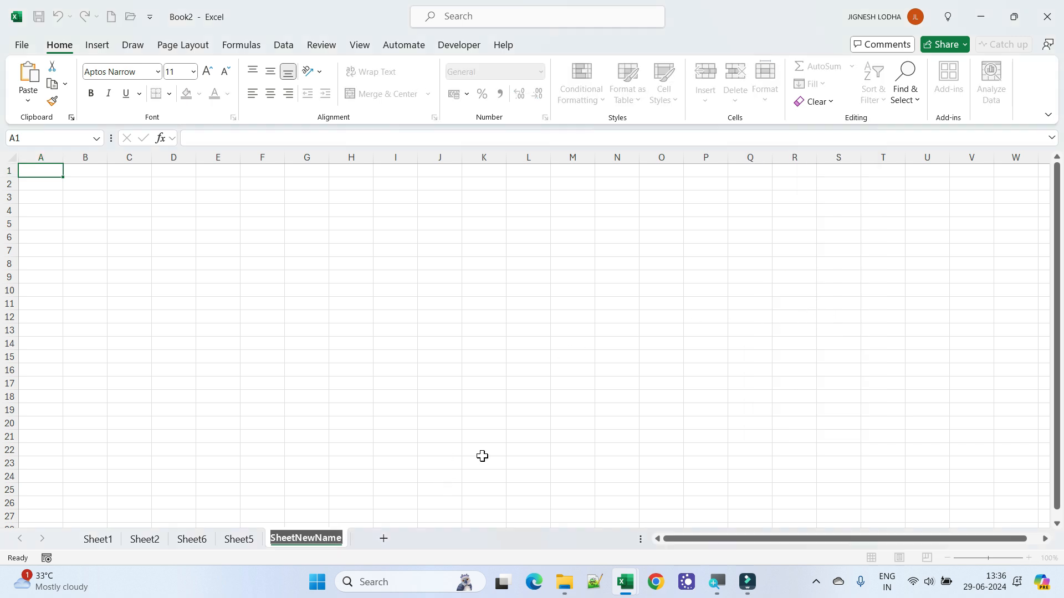
{"action": "type", "text": "REname"}
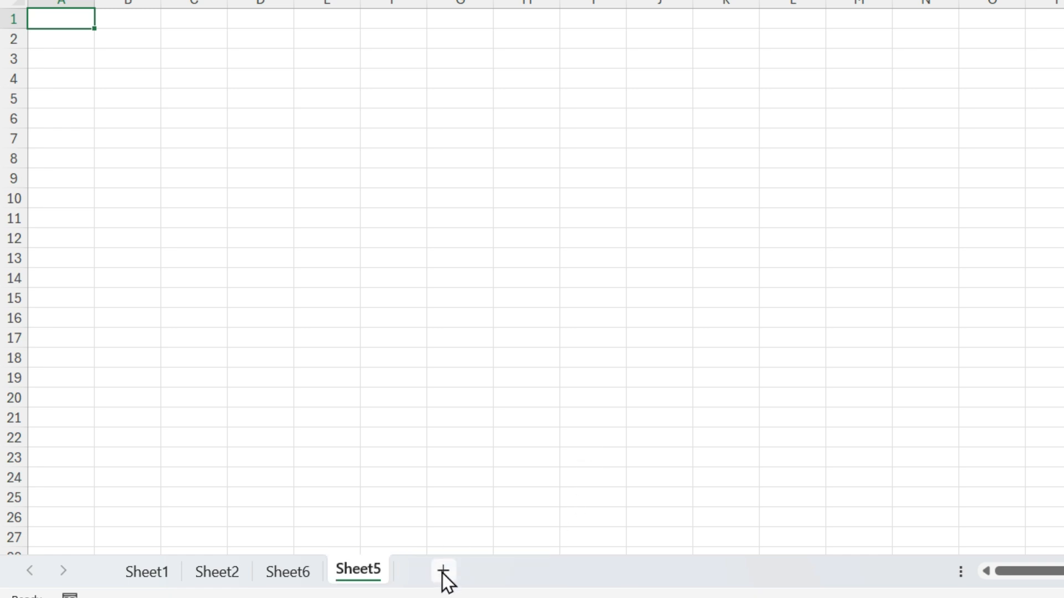
- Add four worksheets after Sheet5 and move the last of them directly between Sheet1 and Sheet2
{"action": "left_click", "coordinate": [444, 572]}
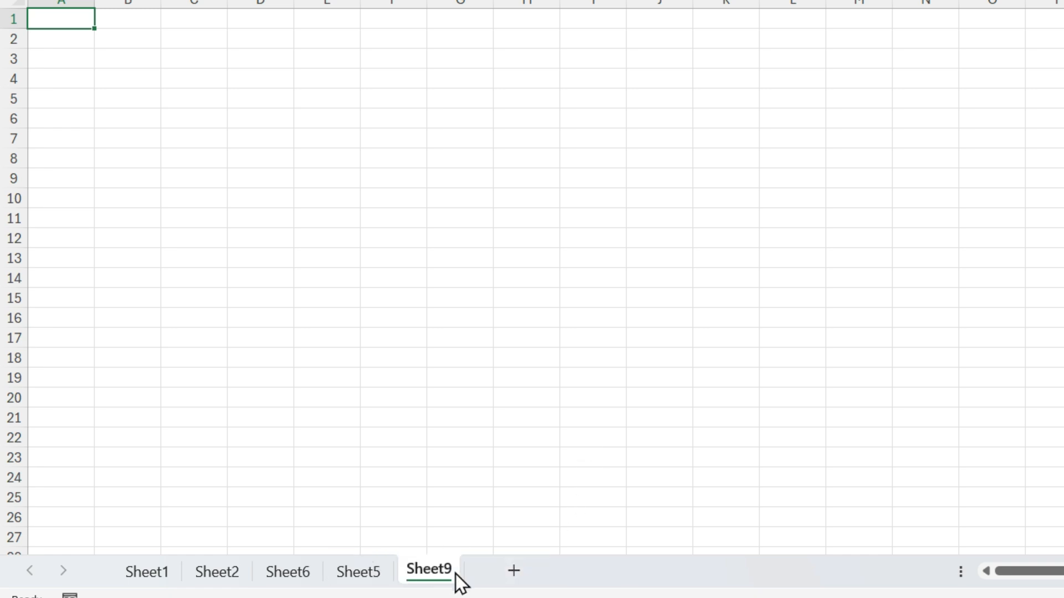
{"action": "left_click", "coordinate": [665, 569]}
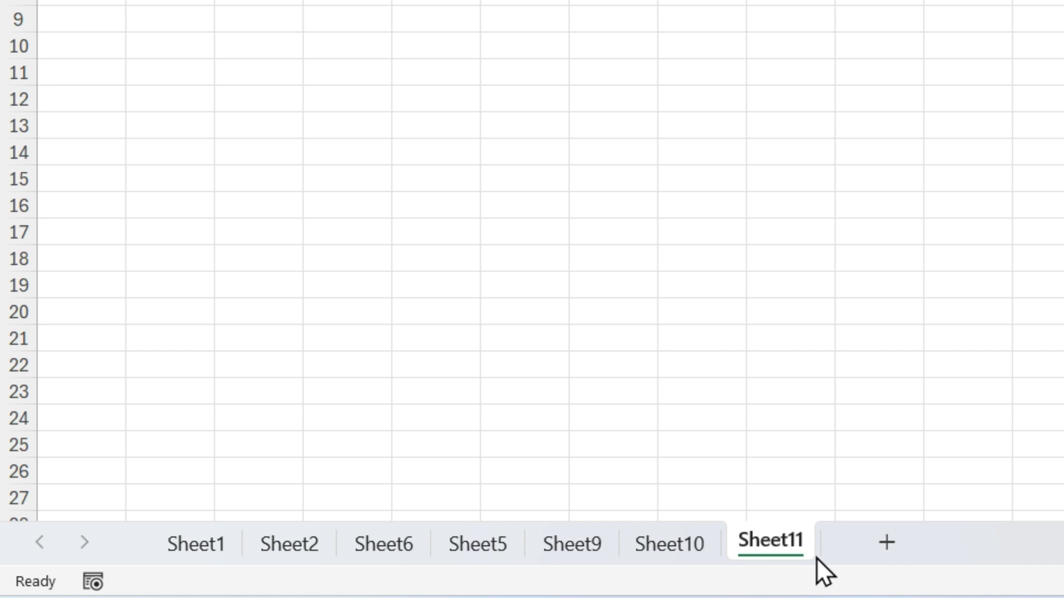
{"action": "left_click", "coordinate": [894, 547]}
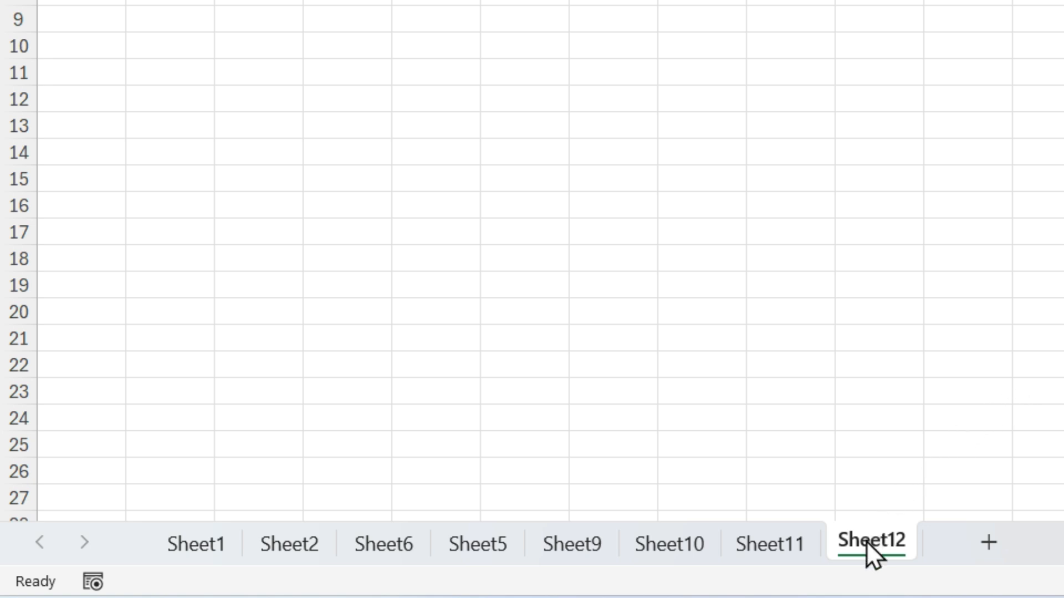
{"action": "left_click_drag", "start_coordinate": [866, 541], "coordinate": [305, 504]}
{"action": "left_click_drag", "start_coordinate": [305, 503], "coordinate": [304, 502]}
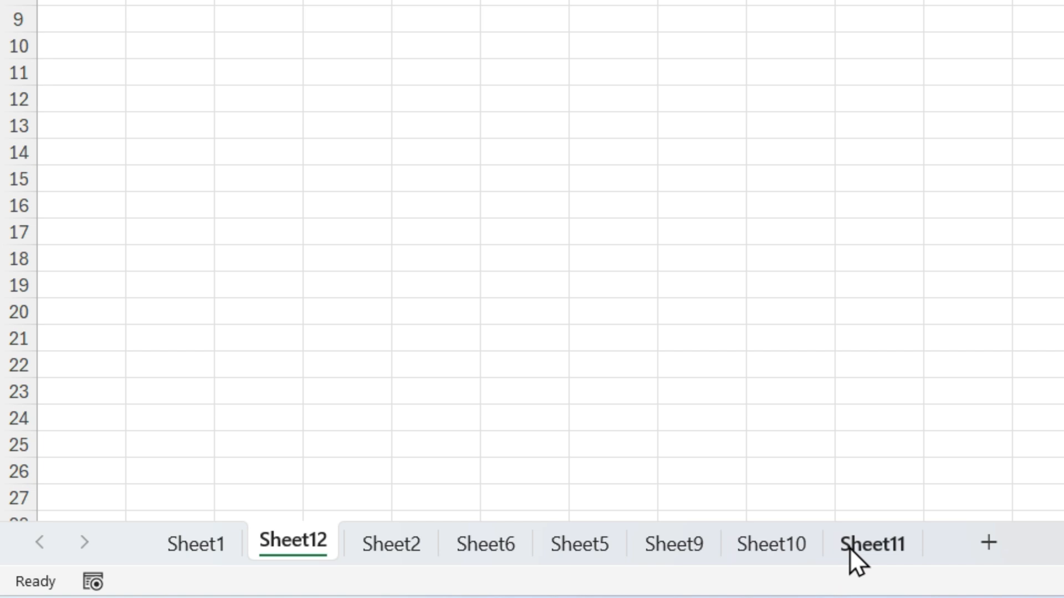
- Move Sheet11 directly before Sheet6 within Book2 using Move or Copy
{"action": "left_click", "coordinate": [876, 549]}
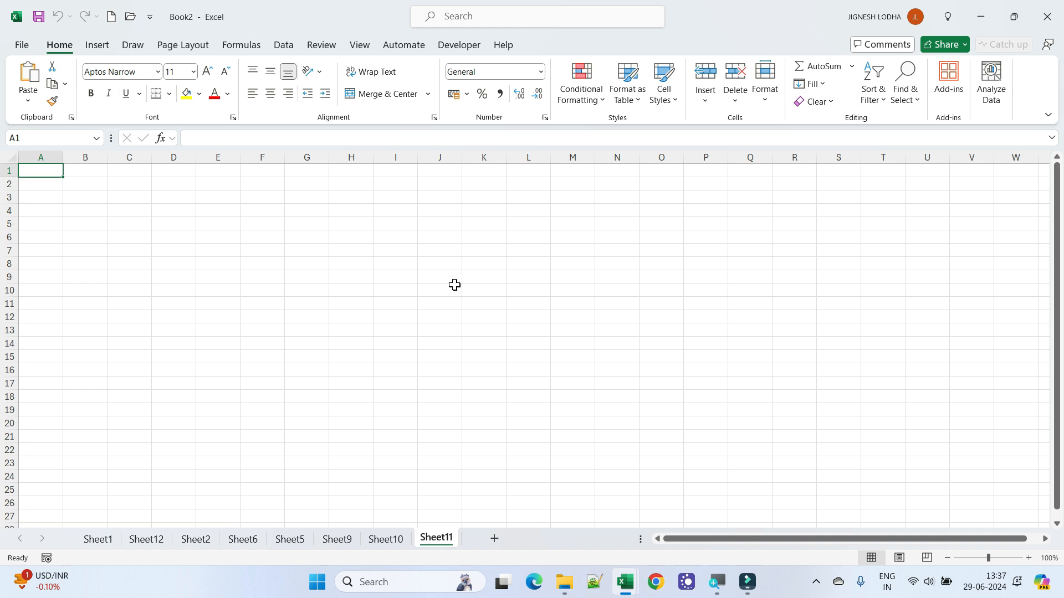
{"action": "left_click", "coordinate": [766, 103]}
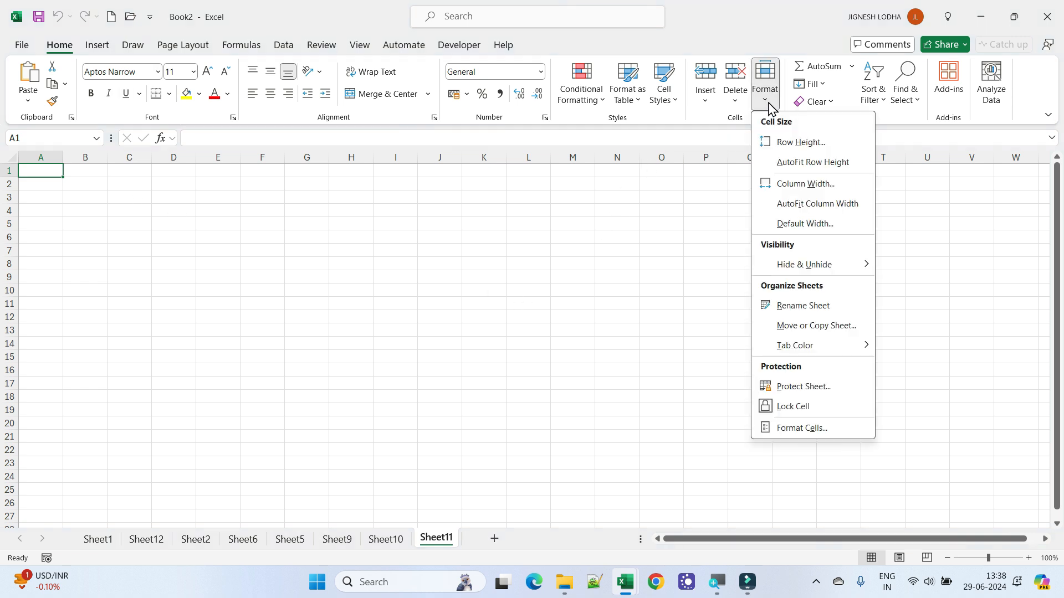
{"action": "left_click", "coordinate": [812, 326]}
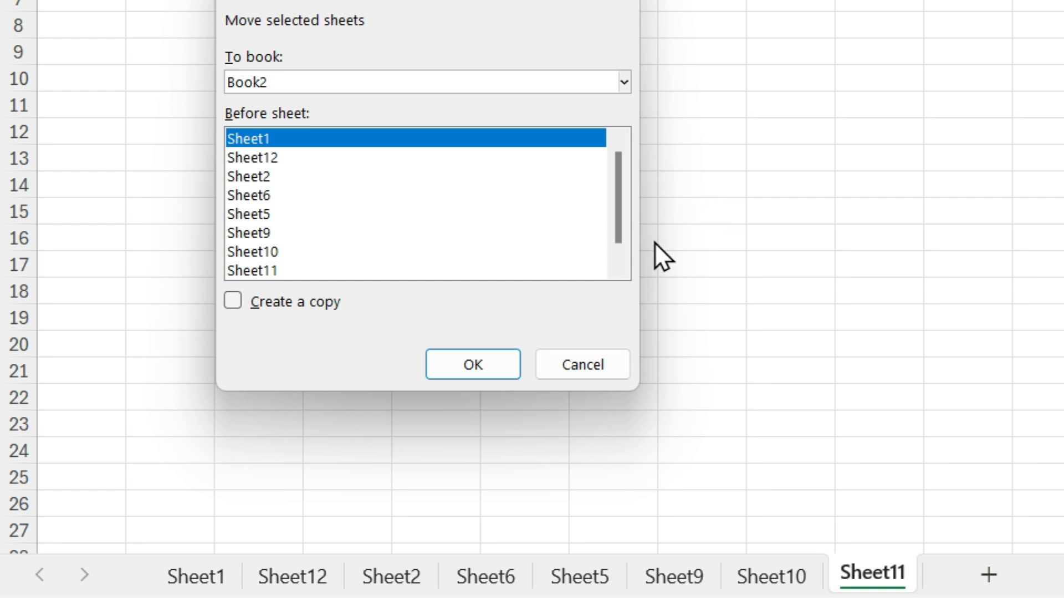
{"action": "left_click", "coordinate": [256, 194]}
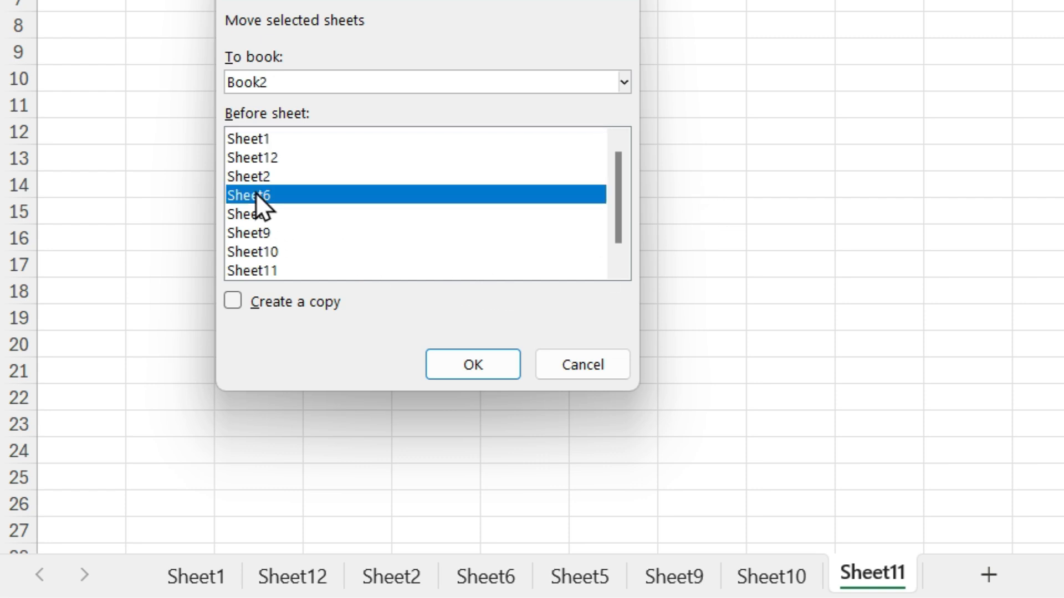
{"action": "left_click", "coordinate": [472, 358]}
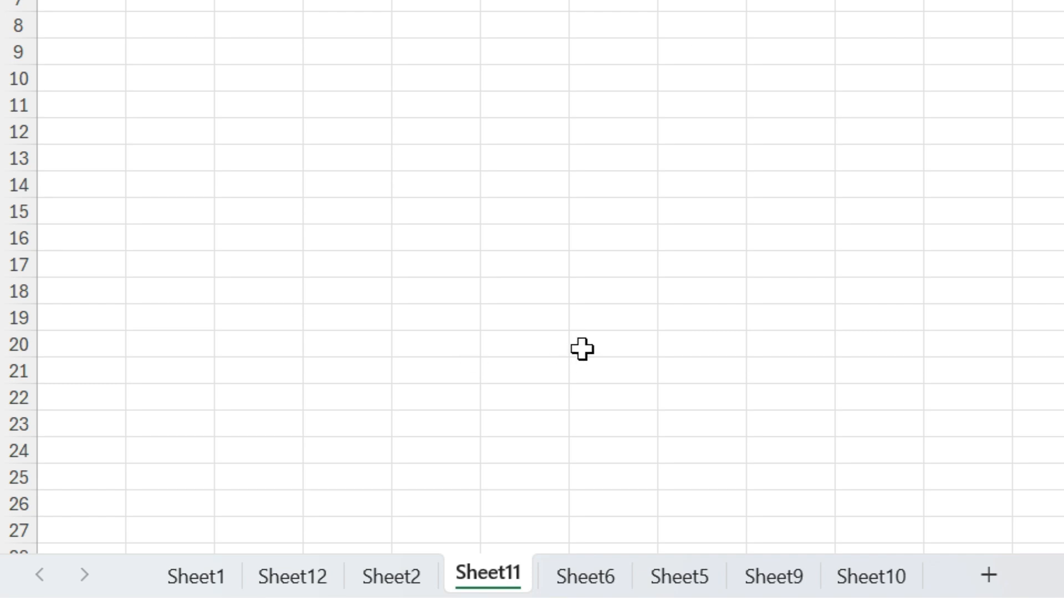
- Move Sheet10 directly before Sheet5 within Book2 using Move or Copy
{"action": "left_click", "coordinate": [856, 582]}
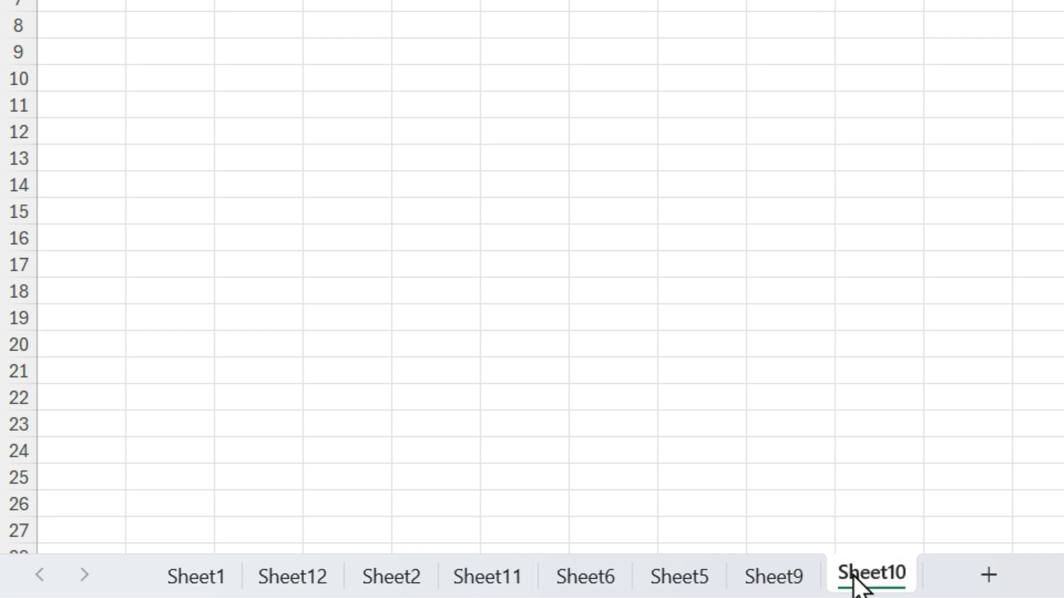
{"action": "right_click", "coordinate": [857, 582]}
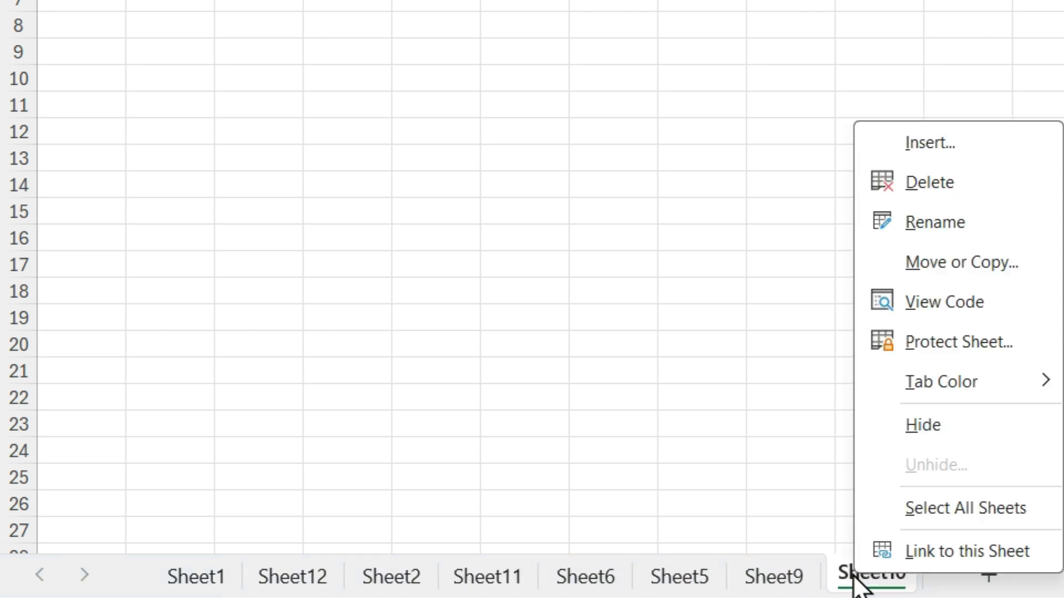
{"action": "left_click", "coordinate": [995, 265]}
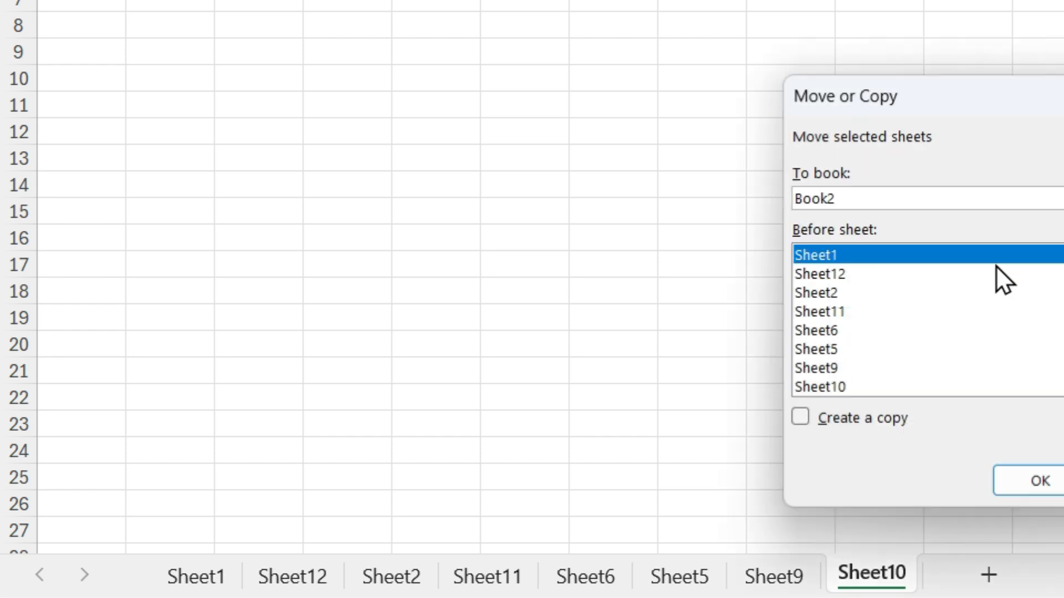
{"action": "left_click_drag", "start_coordinate": [942, 122], "coordinate": [765, 0]}
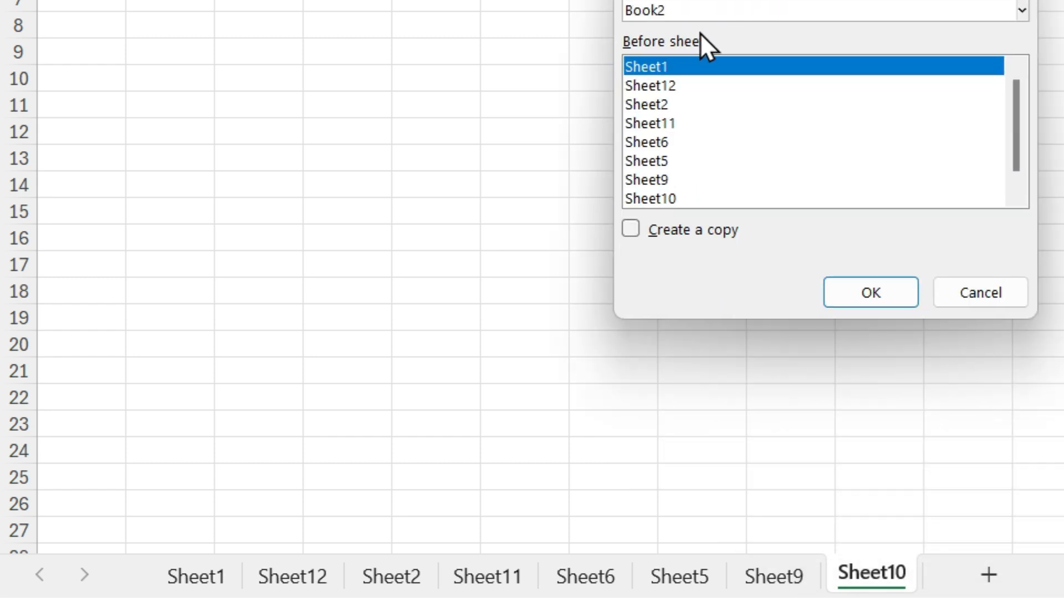
{"action": "left_click", "coordinate": [672, 164]}
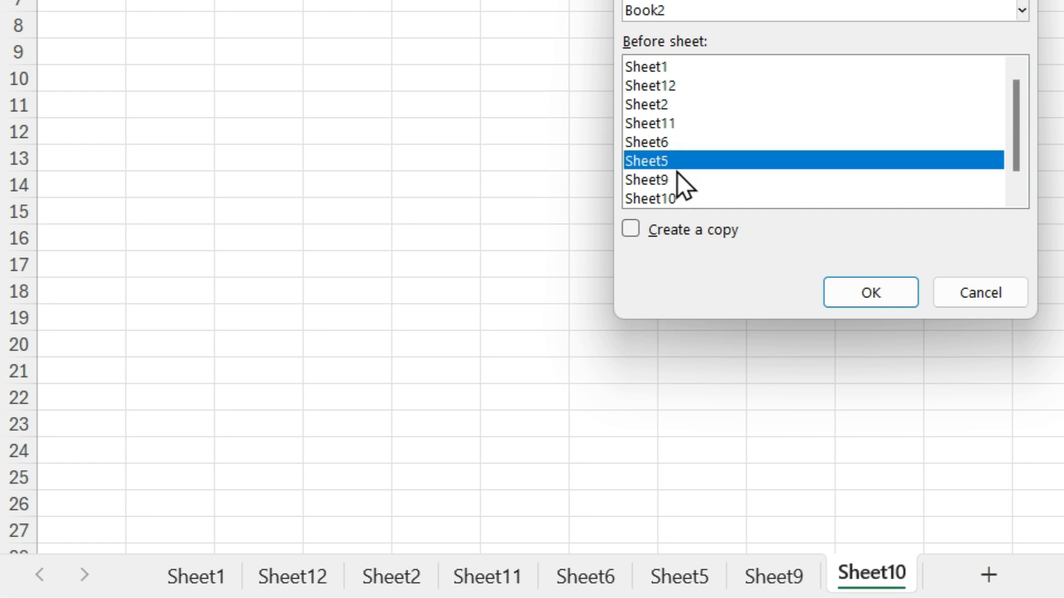
{"action": "left_click", "coordinate": [869, 293]}
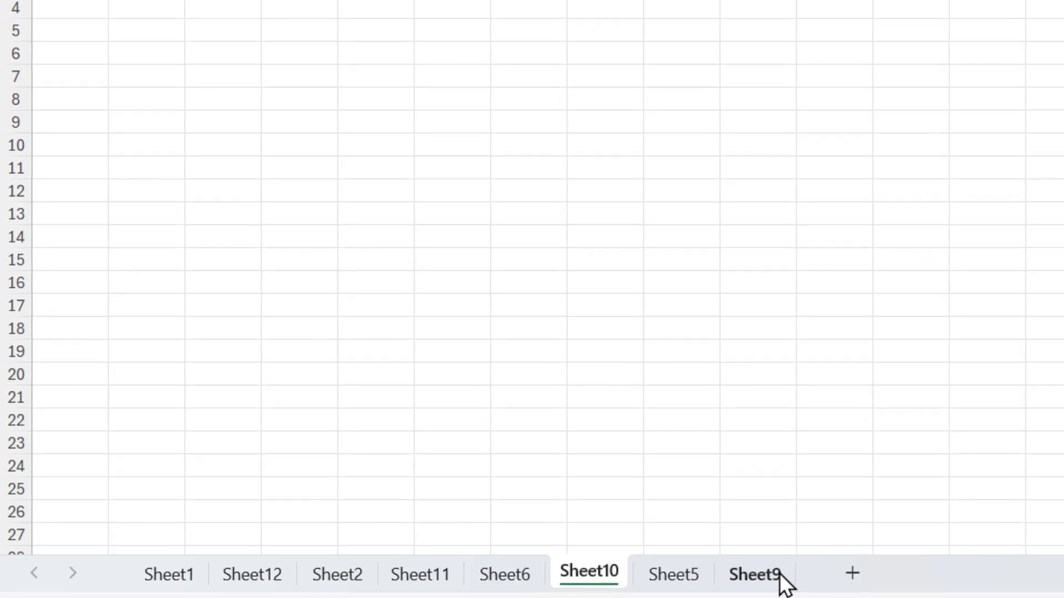
- Copy Sheet9 directly before Sheet2, and create another copy of Sheet9 directly before Sheet10
{"action": "left_click", "coordinate": [753, 575]}
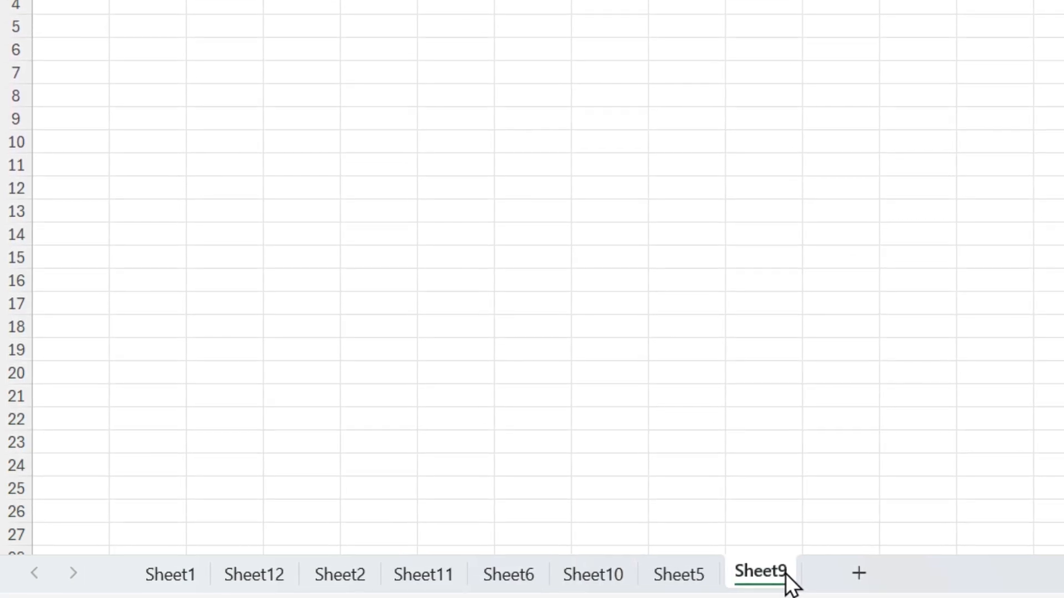
{"action": "mouse_move", "coordinate": [772, 564]}
{"action": "left_mouse_down"}
{"action": "mouse_move", "coordinate": [806, 562]}
{"action": "mouse_move", "coordinate": [649, 537]}
{"action": "mouse_move", "coordinate": [362, 531]}
{"action": "mouse_move", "coordinate": [375, 530]}
{"action": "left_mouse_up"}
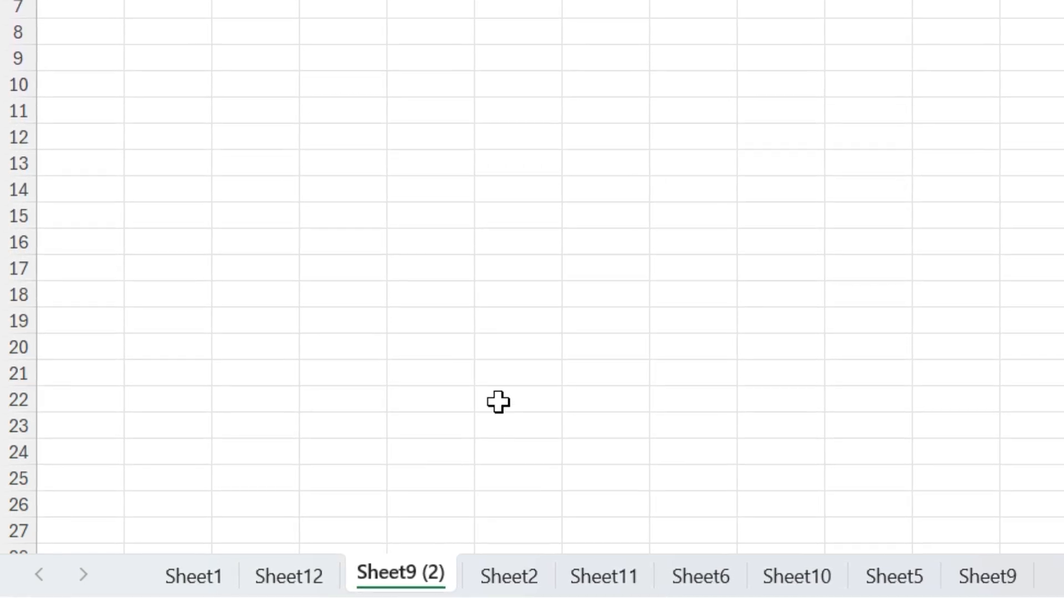
{"action": "left_click", "coordinate": [1003, 578]}
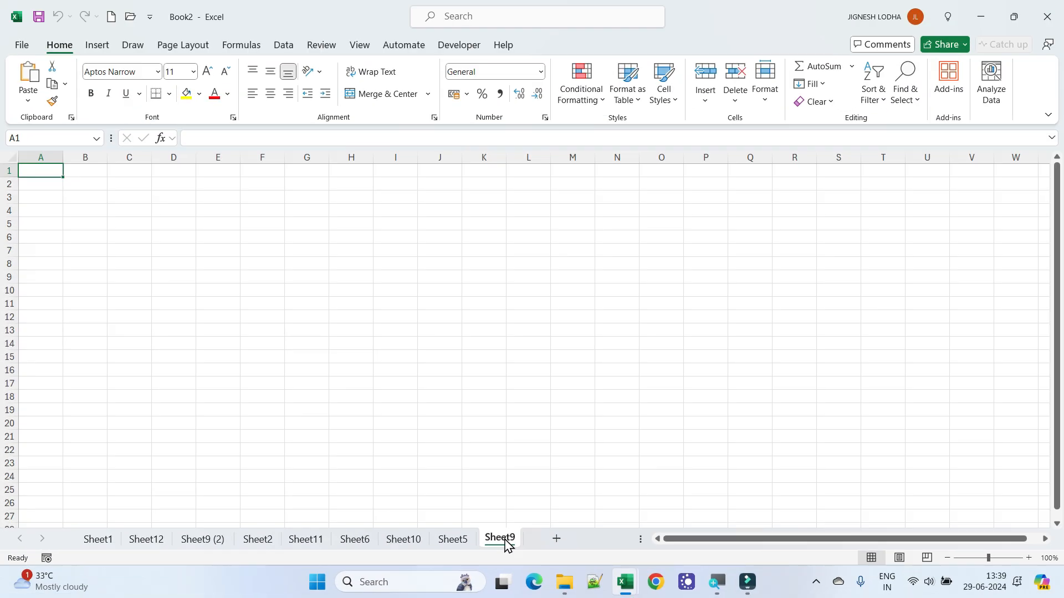
{"action": "right_click", "coordinate": [1011, 585]}
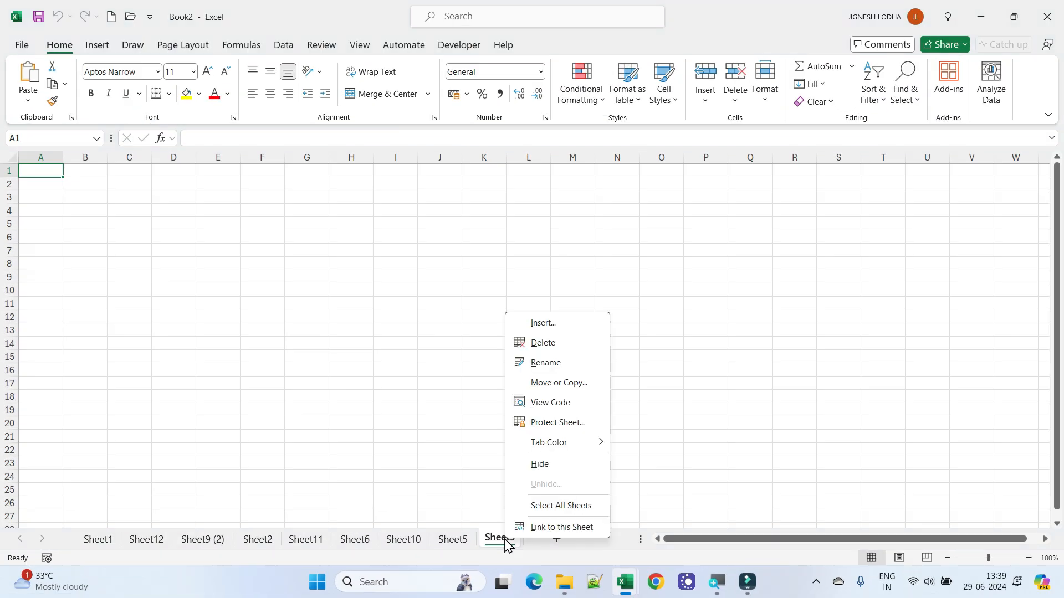
{"action": "left_click", "coordinate": [563, 382]}
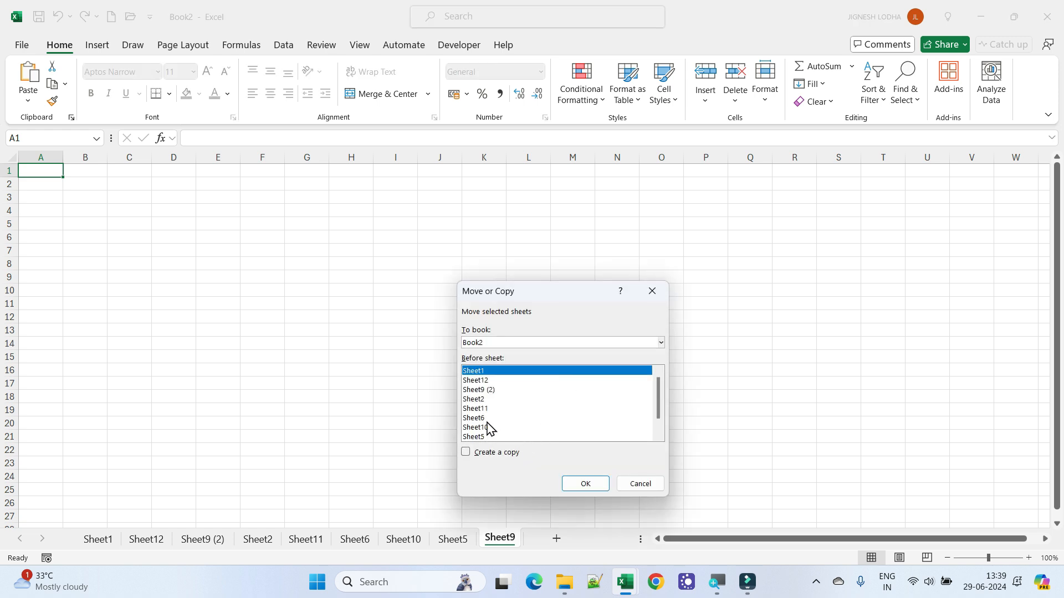
{"action": "left_click", "coordinate": [466, 452]}
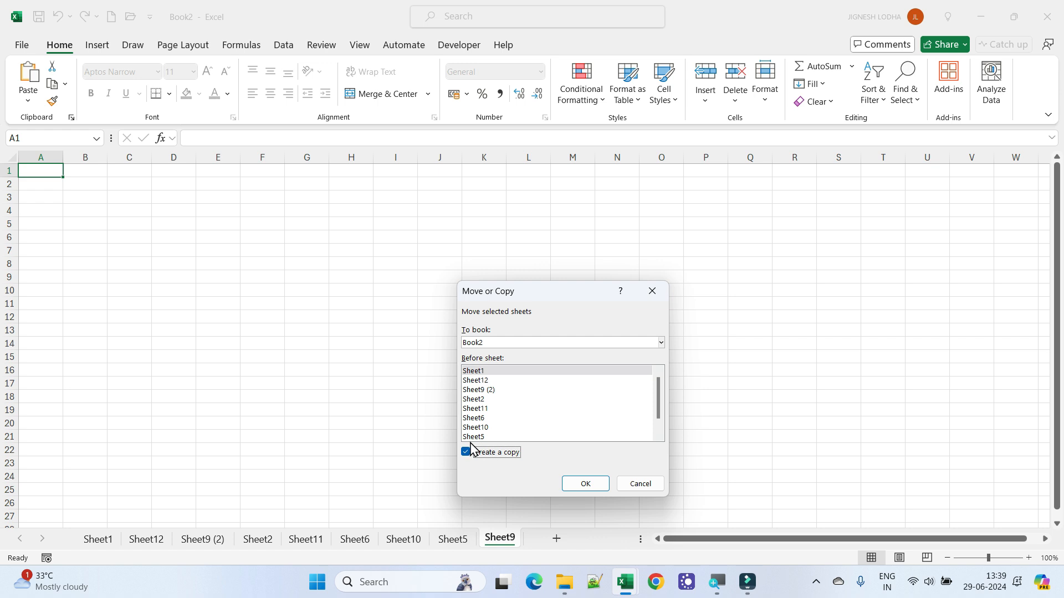
{"action": "left_click", "coordinate": [487, 429]}
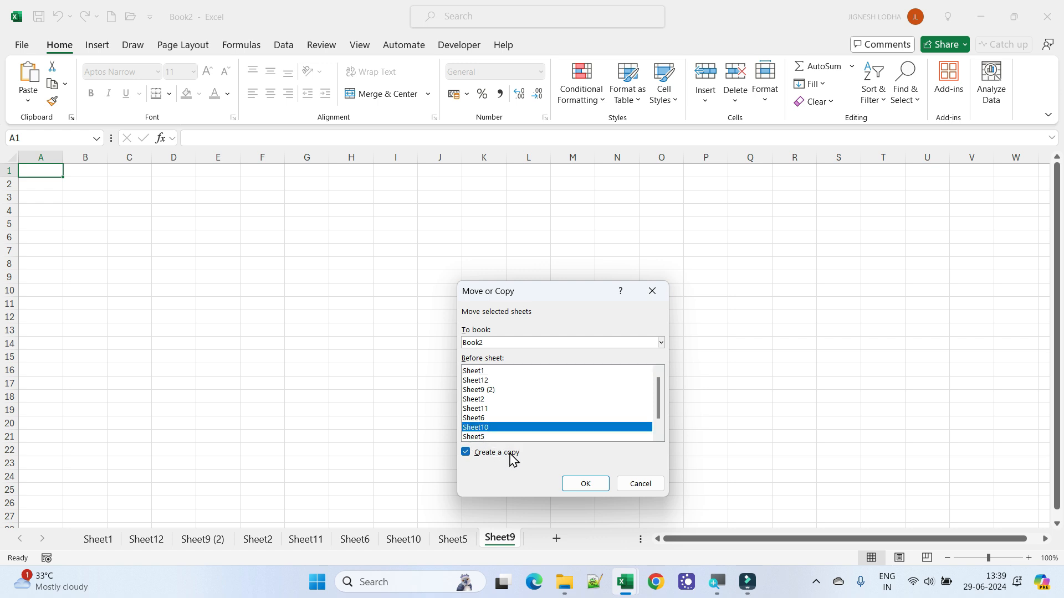
{"action": "left_click", "coordinate": [586, 485]}
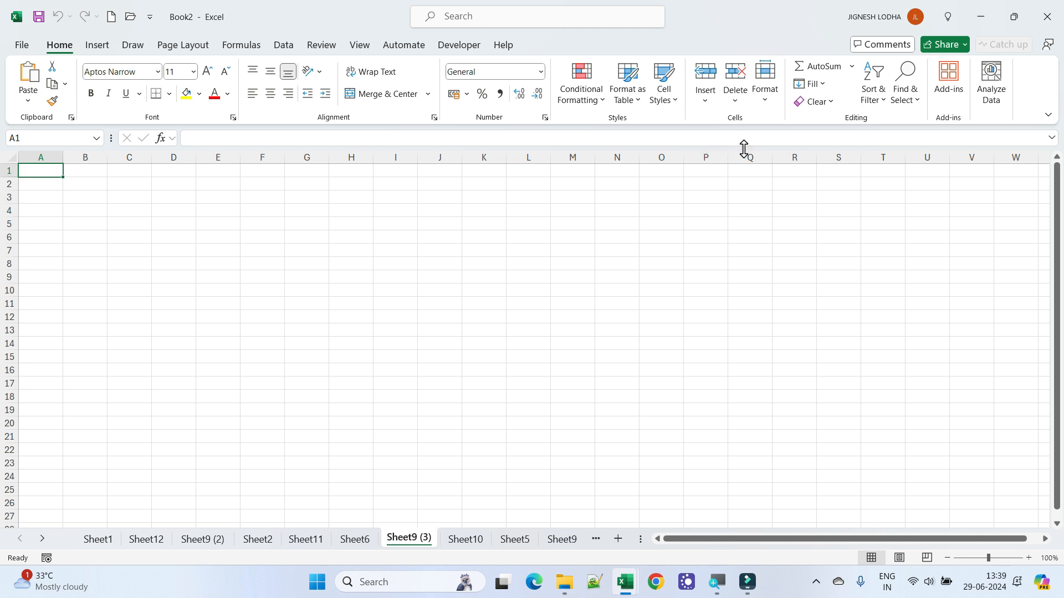
{"action": "left_click", "coordinate": [767, 104]}
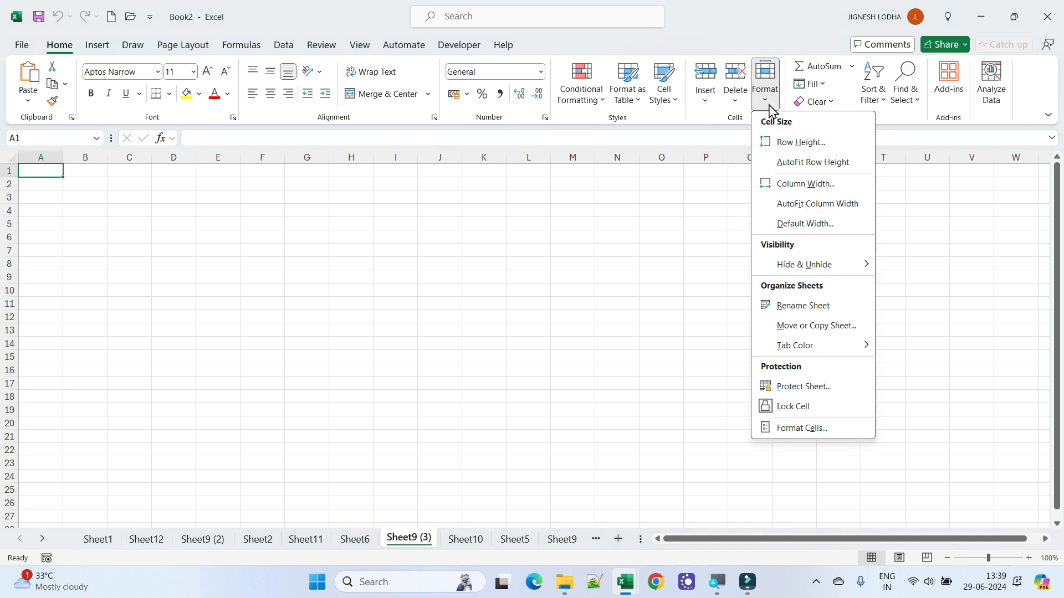
{"action": "left_click", "coordinate": [804, 328]}
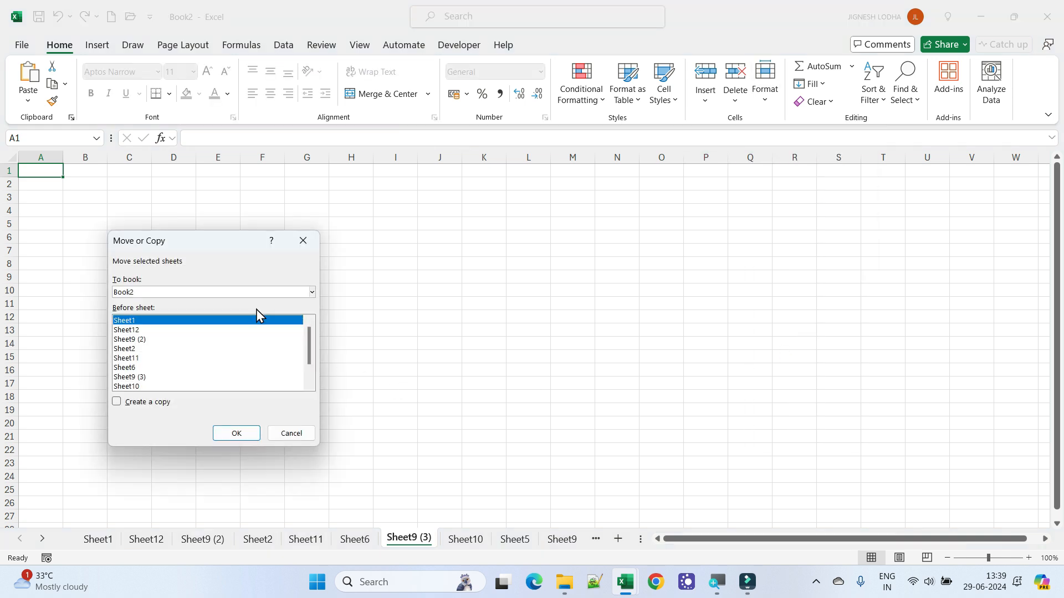
{"action": "left_click", "coordinate": [292, 434]}
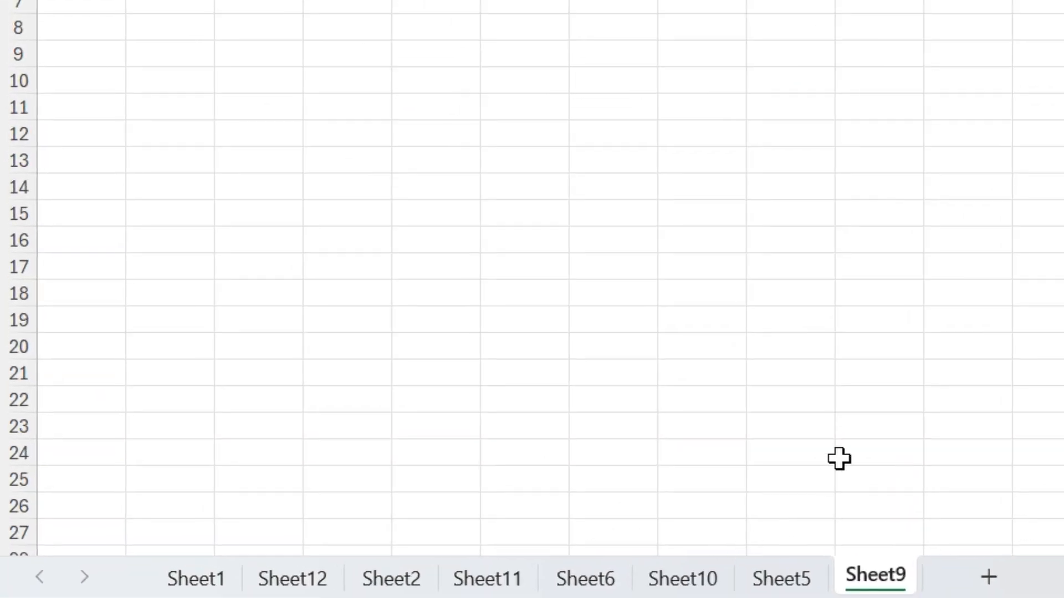
- Hide the Sheet9 and Sheet10 worksheets
{"action": "right_click", "coordinate": [881, 576]}
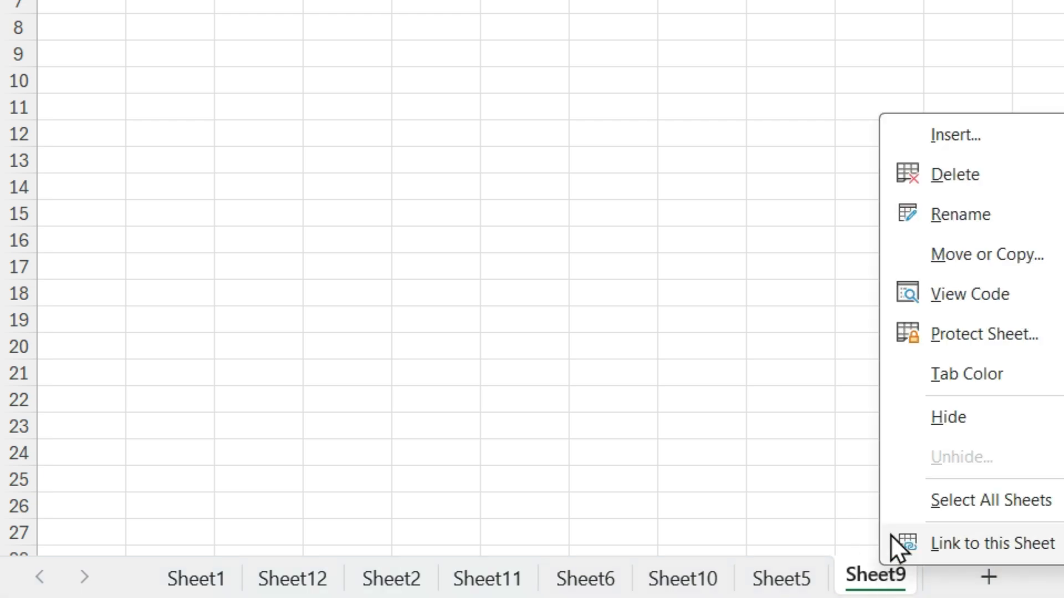
{"action": "left_click", "coordinate": [937, 412]}
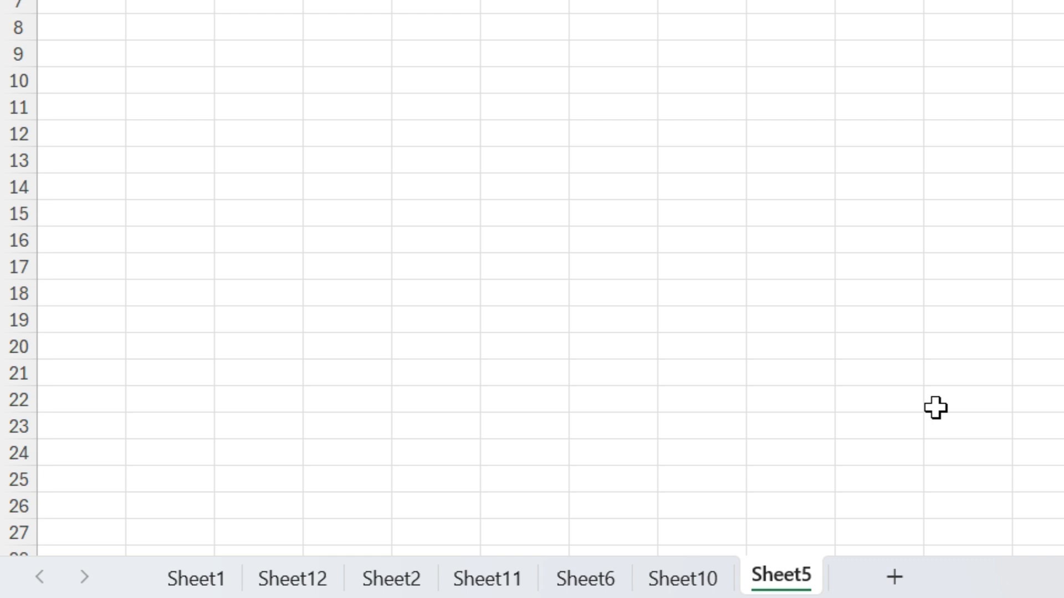
{"action": "right_click", "coordinate": [704, 582]}
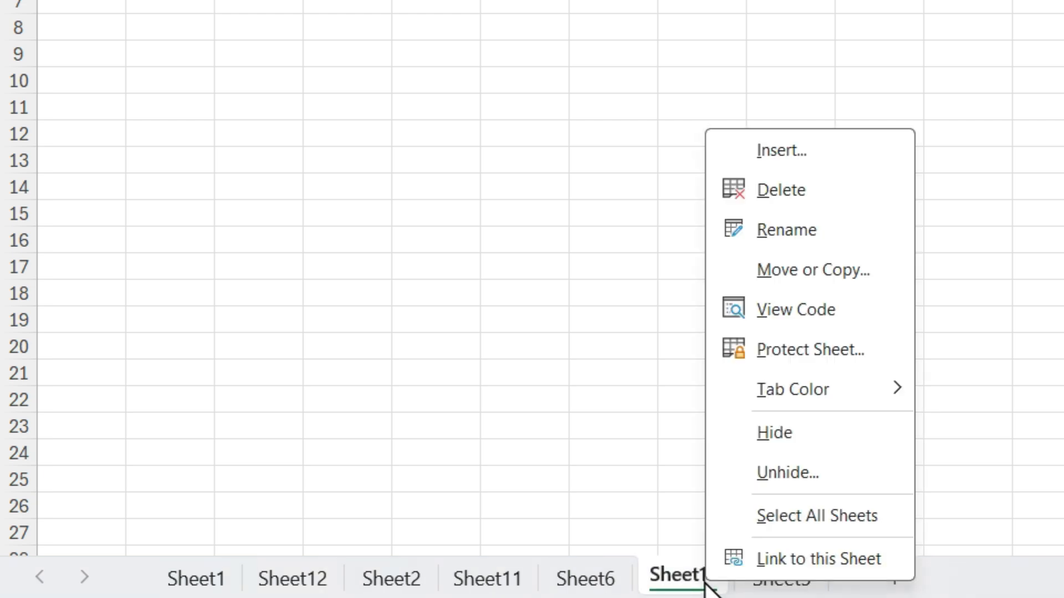
{"action": "left_click", "coordinate": [821, 416]}
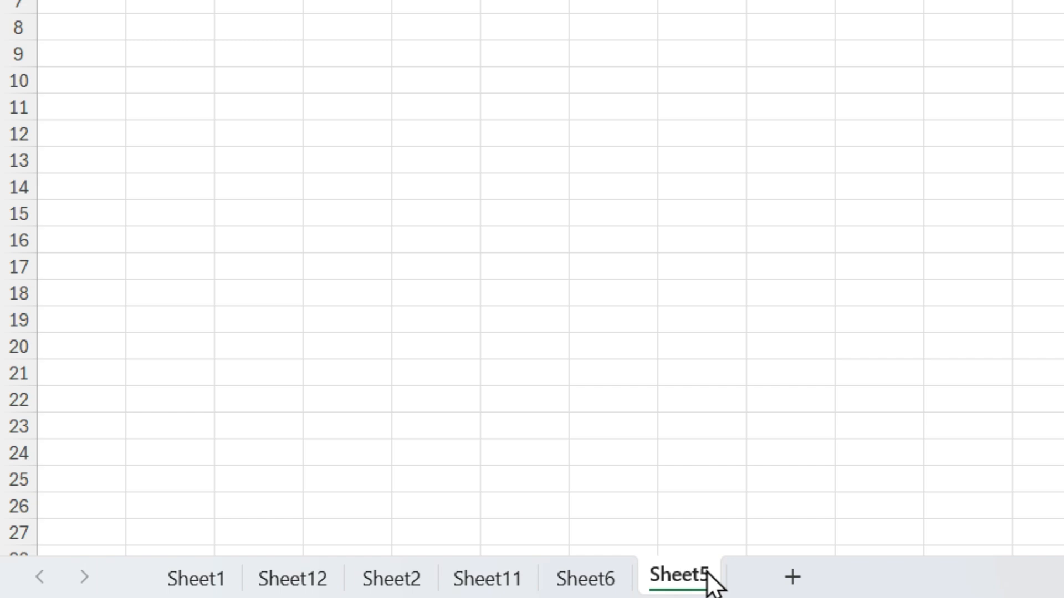
- Unhide Sheet9, leaving Sheet10 hidden
{"action": "right_click", "coordinate": [669, 582]}
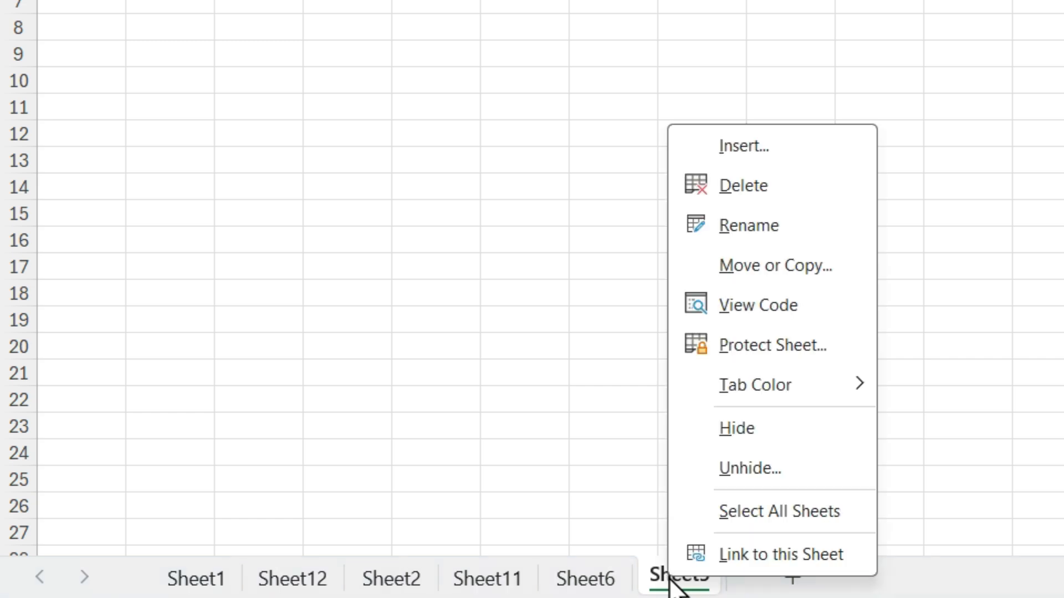
{"action": "left_click", "coordinate": [795, 477]}
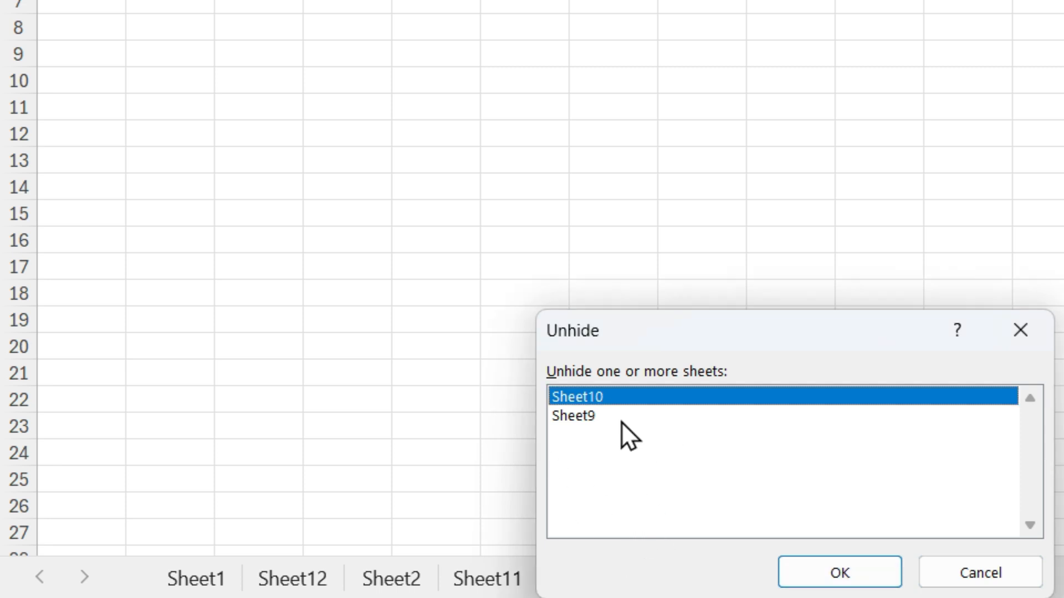
{"action": "left_click", "coordinate": [590, 417]}
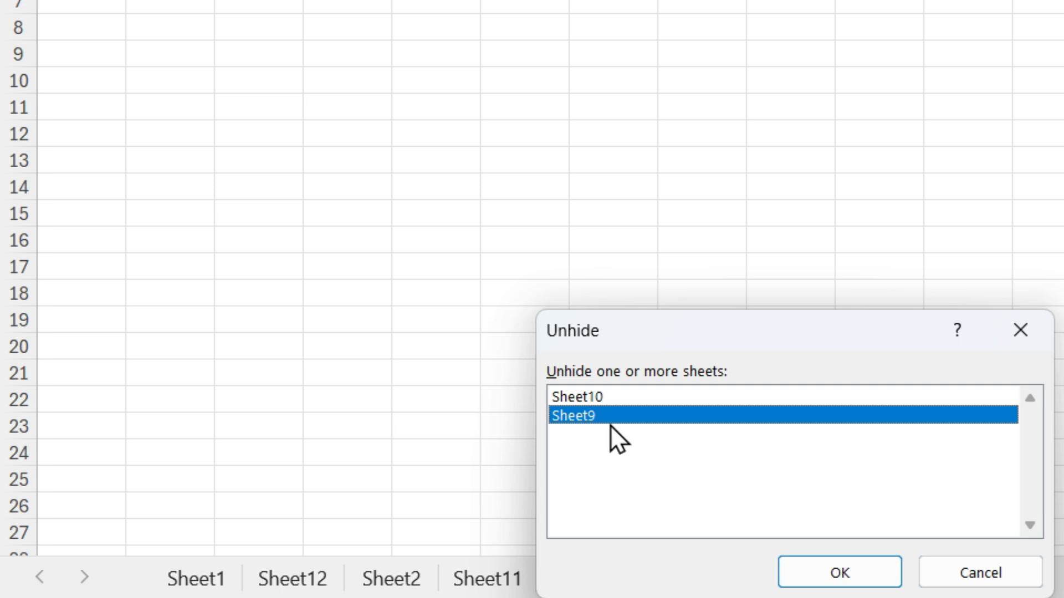
{"action": "left_click", "coordinate": [839, 579]}
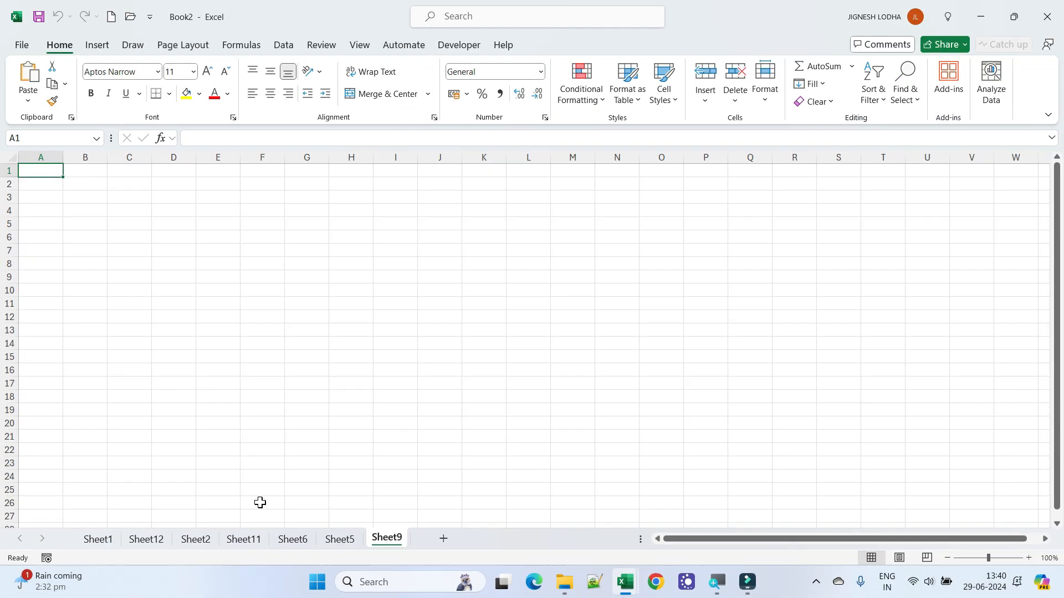
{"action": "left_click_drag", "start_coordinate": [81, 93], "coordinate": [180, 242]}
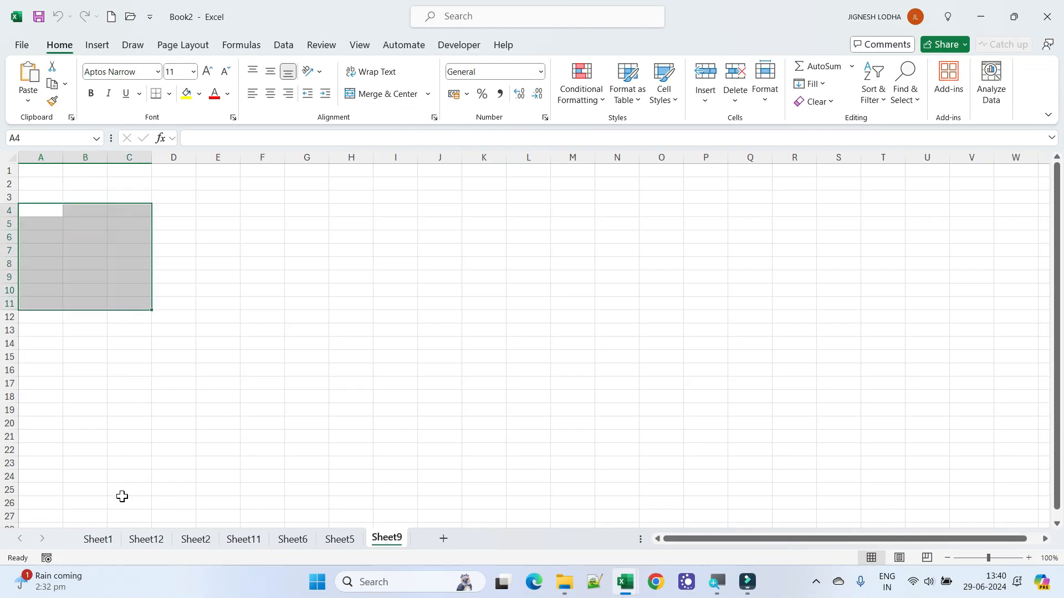
{"action": "left_click", "coordinate": [193, 389]}
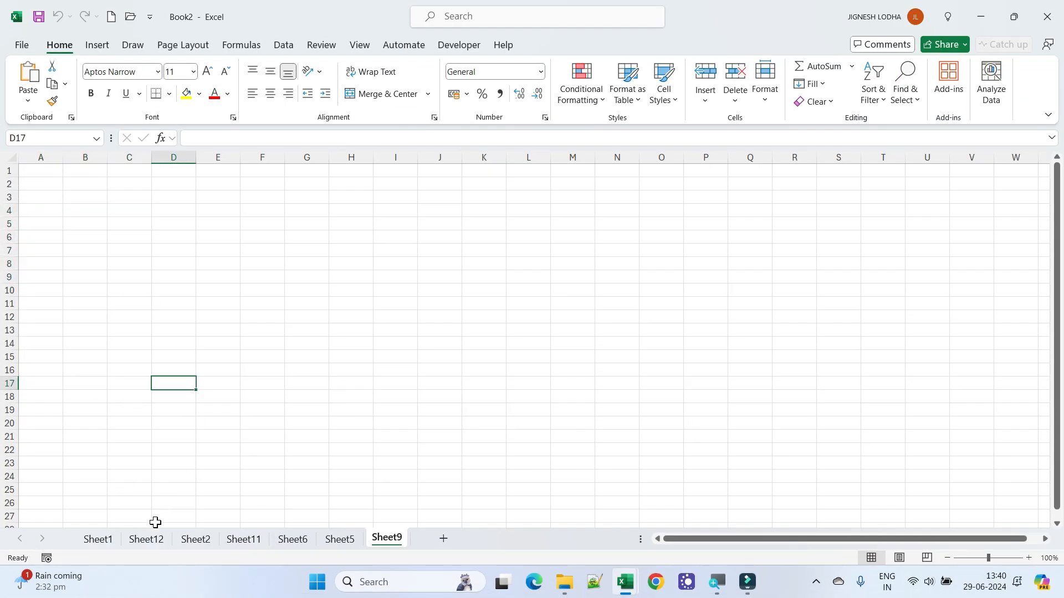
- Group the consecutive worksheets from Sheet12 through Sheet9 and delete them all together
{"action": "left_click", "coordinate": [156, 547]}
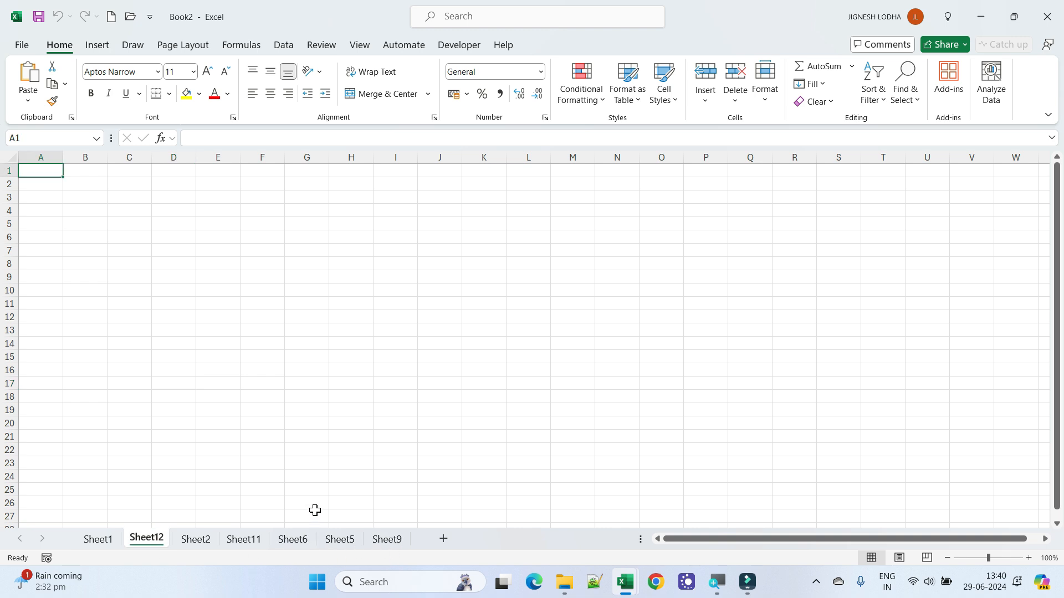
{"action": "left_click", "coordinate": [391, 544], "text": "shift"}
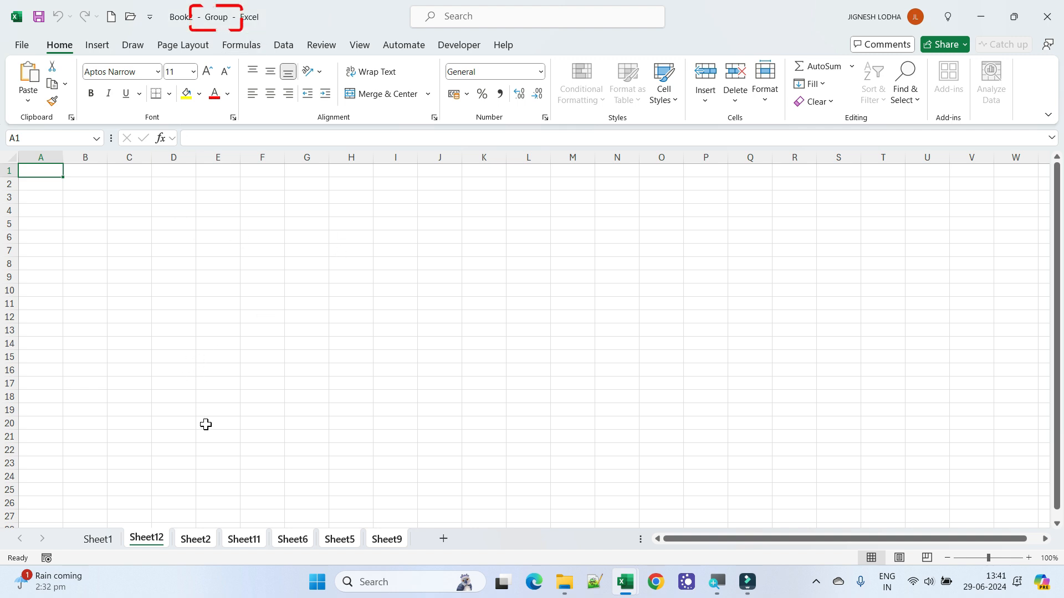
{"action": "right_click", "coordinate": [198, 541]}
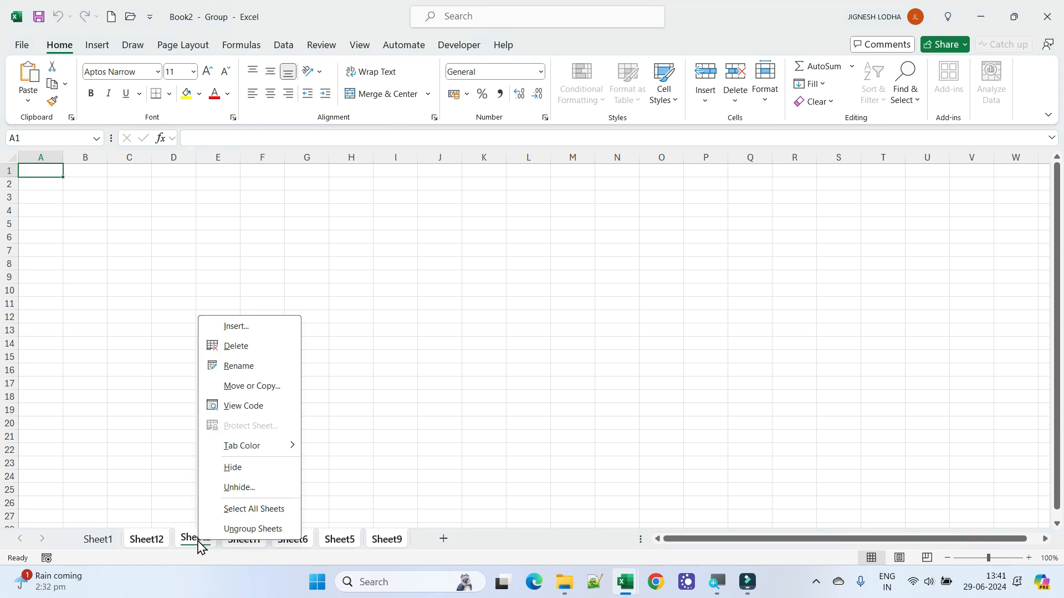
{"action": "left_click", "coordinate": [253, 347]}
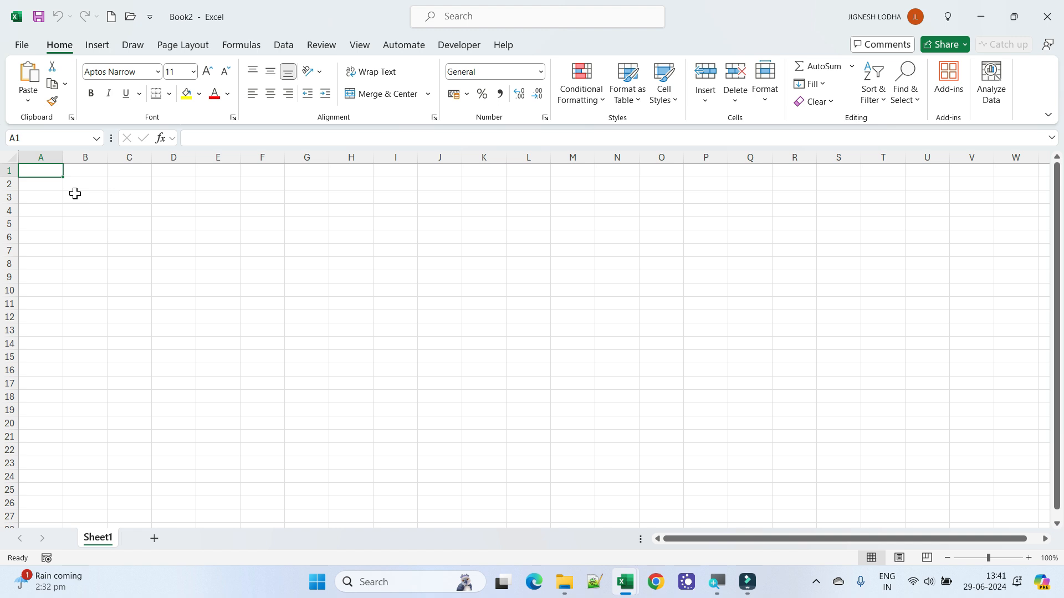
- Add two new worksheets after Sheet1 and group them together with Sheet1
{"action": "left_click", "coordinate": [154, 539]}
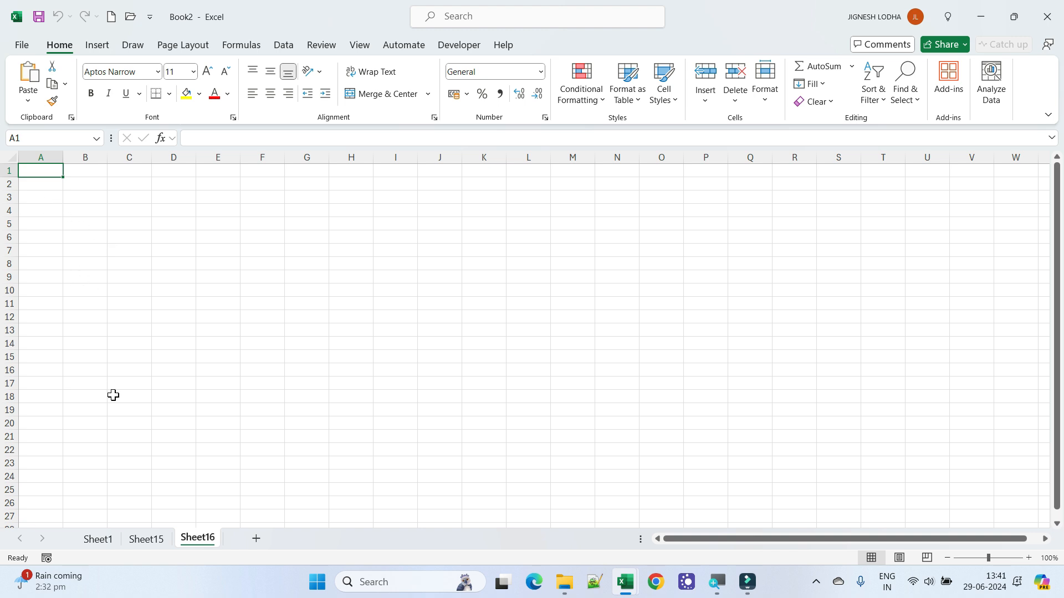
{"action": "left_click", "coordinate": [99, 541]}
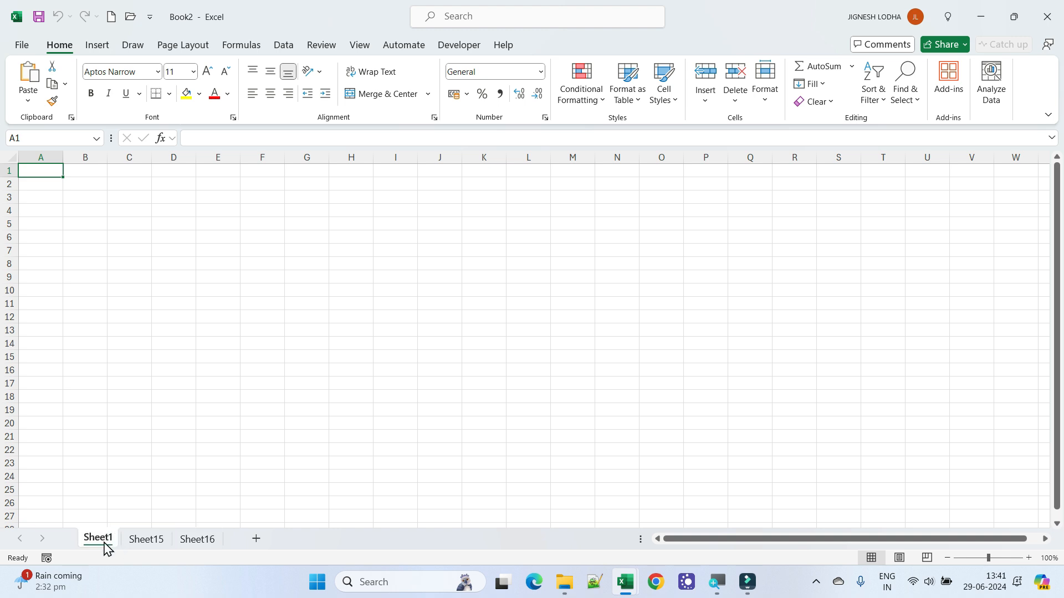
{"action": "left_click", "coordinate": [146, 540], "text": "ctrl"}
{"action": "left_click", "coordinate": [197, 541], "text": "ctrl"}
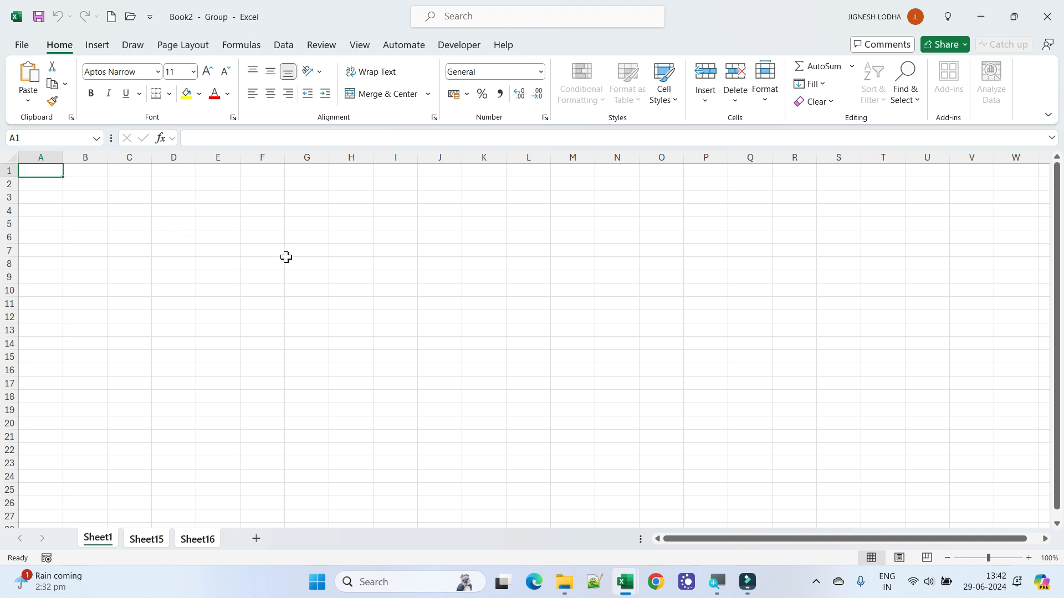
- Apply All Borders to B4:H18 on the grouped sheets, and move the bordered range to A3:G17
{"action": "left_click", "coordinate": [104, 212]}
{"action": "left_click_drag", "start_coordinate": [110, 214], "coordinate": [355, 397]}
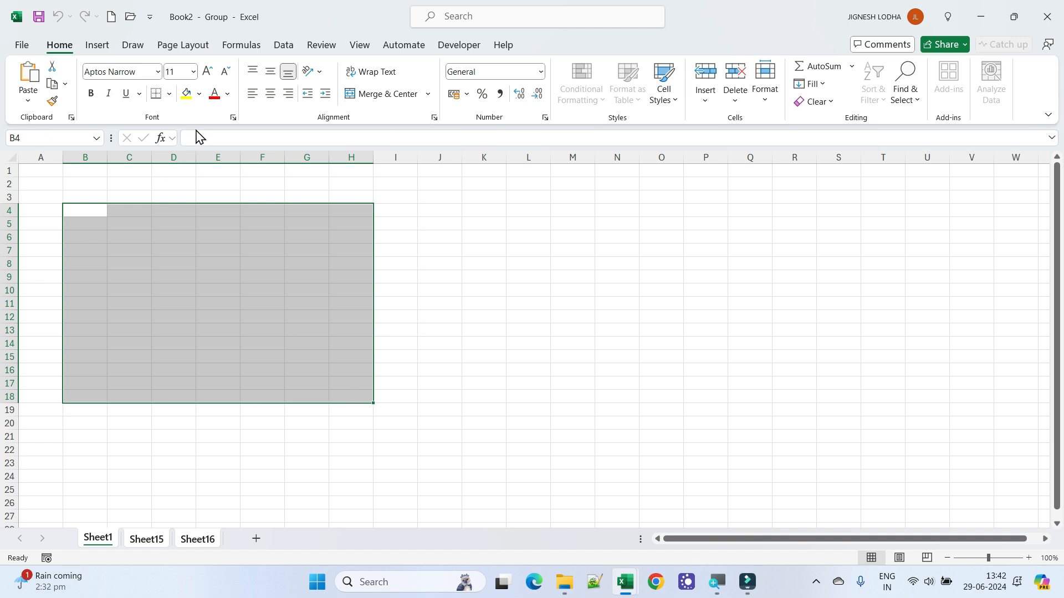
{"action": "left_click", "coordinate": [169, 93]}
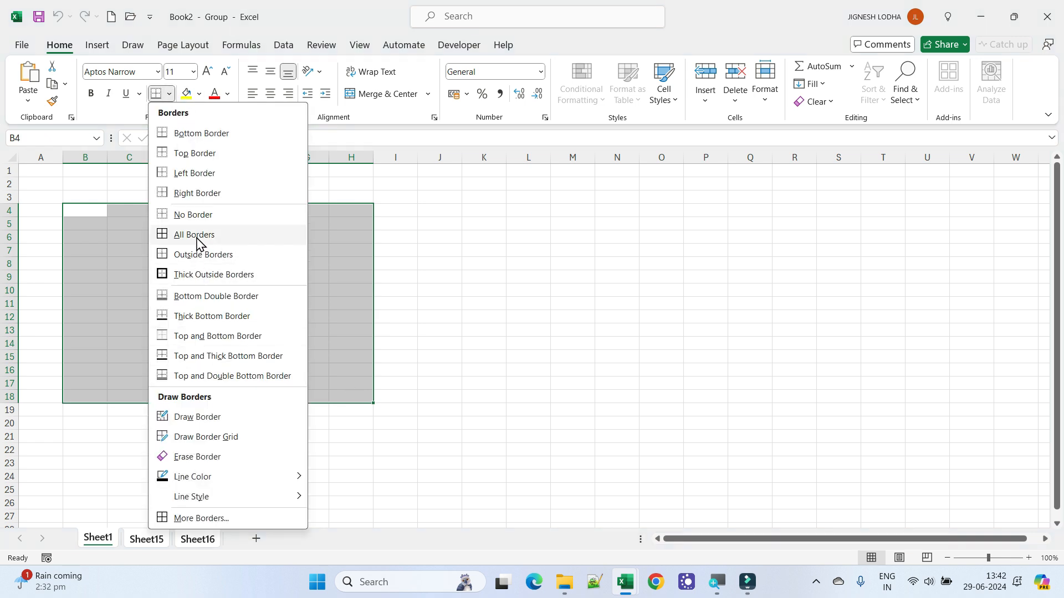
{"action": "left_click", "coordinate": [198, 238]}
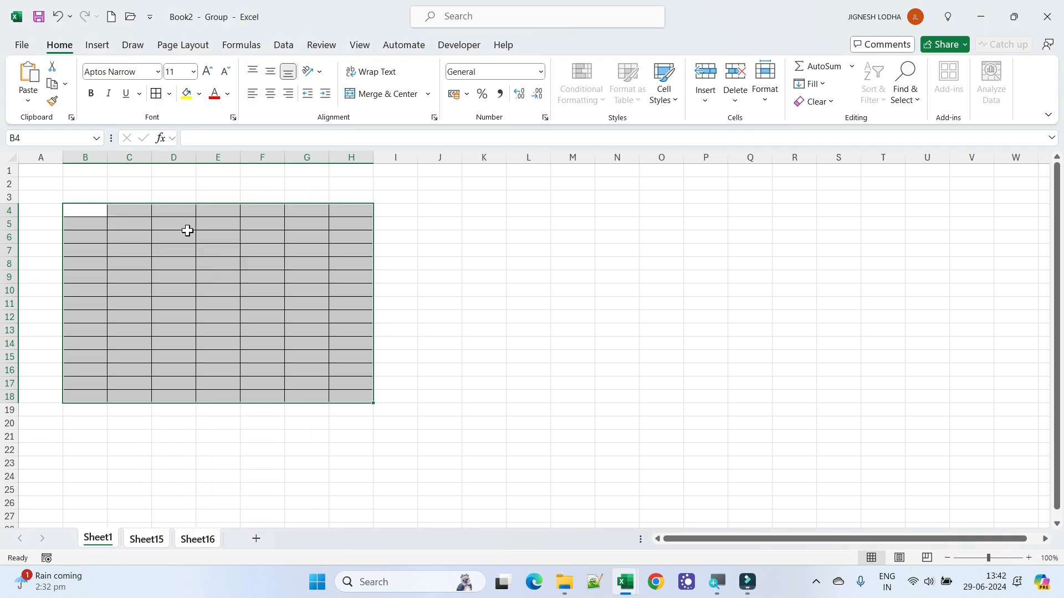
{"action": "left_click_drag", "start_coordinate": [339, 204], "coordinate": [214, 194]}
{"action": "left_click", "coordinate": [271, 220]}
- Apply Thick Outside Borders to the table's header row A3:G3 on the grouped sheets
{"action": "left_click_drag", "start_coordinate": [296, 196], "coordinate": [33, 197]}
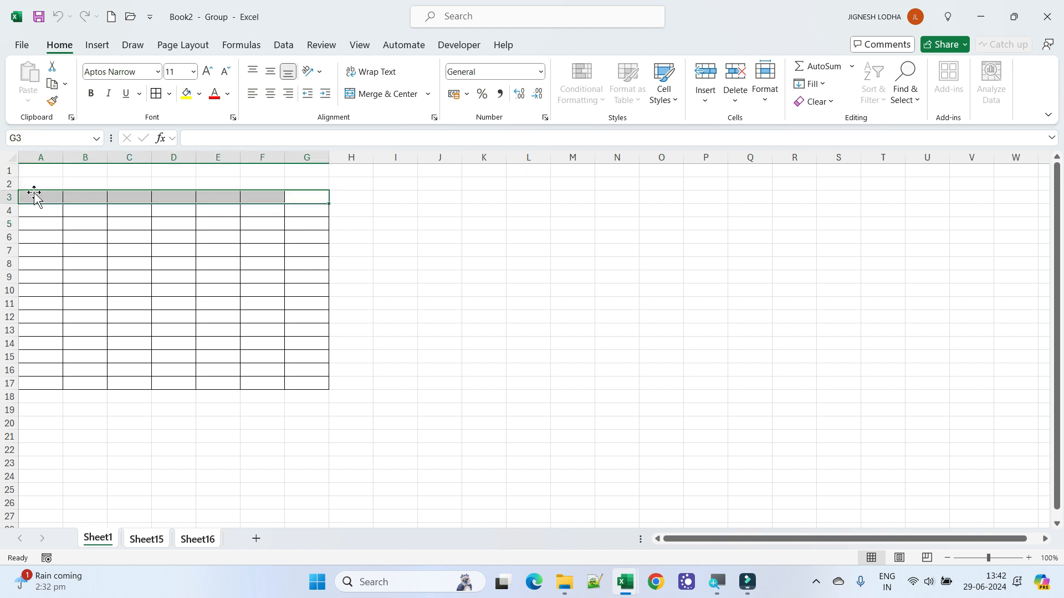
{"action": "left_click", "coordinate": [169, 94]}
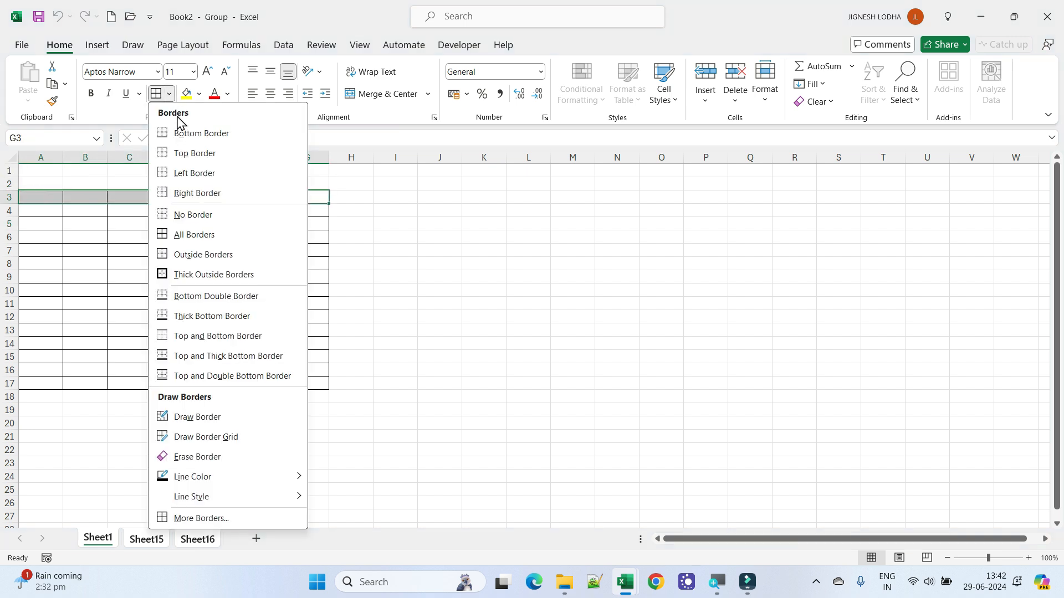
{"action": "left_click", "coordinate": [206, 280]}
{"action": "left_click", "coordinate": [185, 344]}
- Fill A4:A17 on the grouped sheets with the serial numbers 1 to 14
{"action": "left_click", "coordinate": [45, 209]}
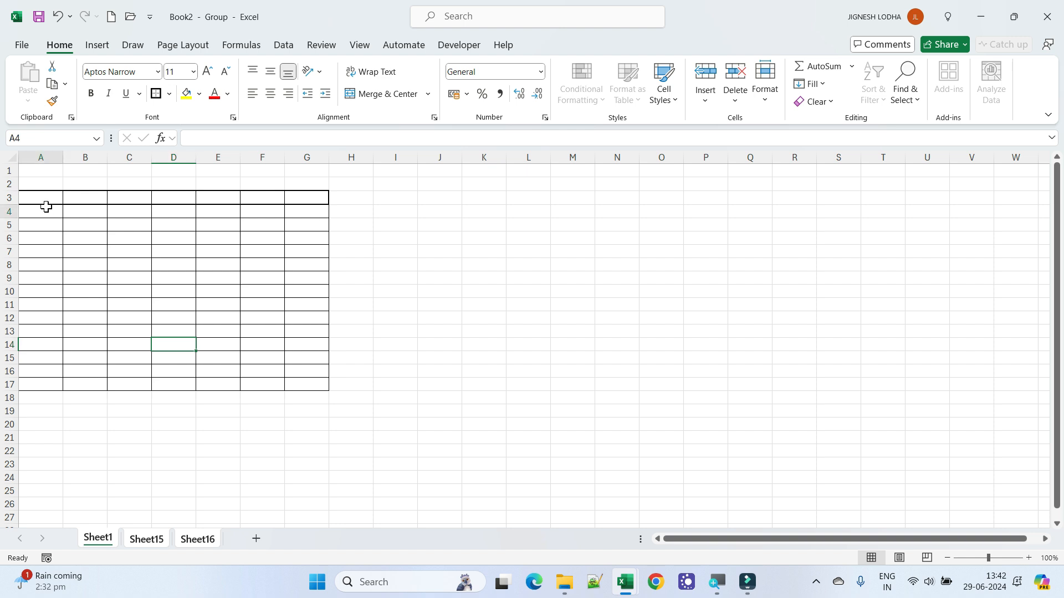
{"action": "type", "text": "1"}
{"action": "key", "text": "Return"}
{"action": "type", "text": "2"}
{"action": "left_click_drag", "start_coordinate": [42, 212], "coordinate": [64, 389]}
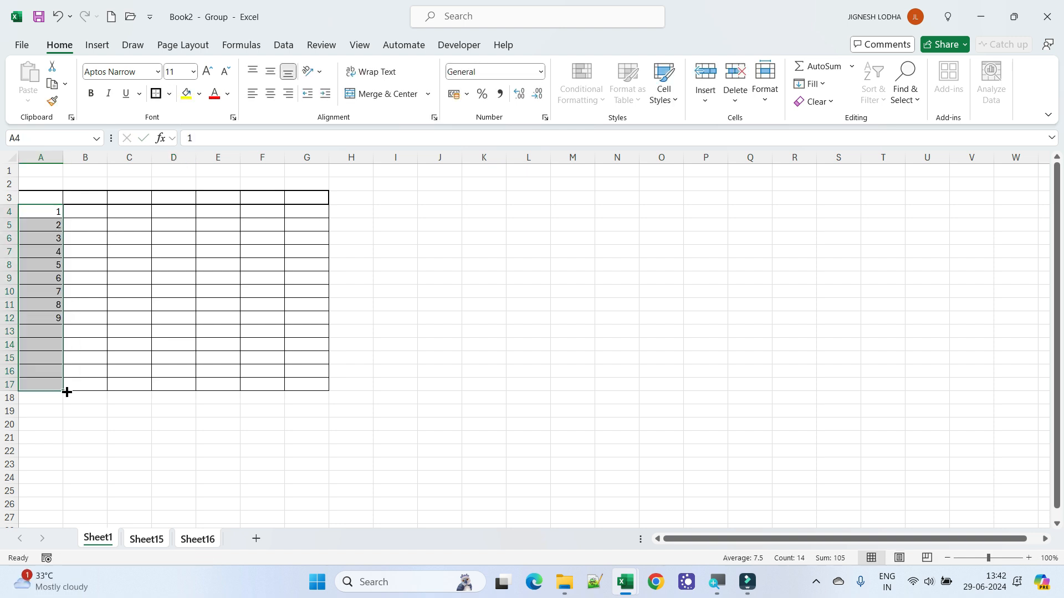
{"action": "left_click", "coordinate": [111, 370]}
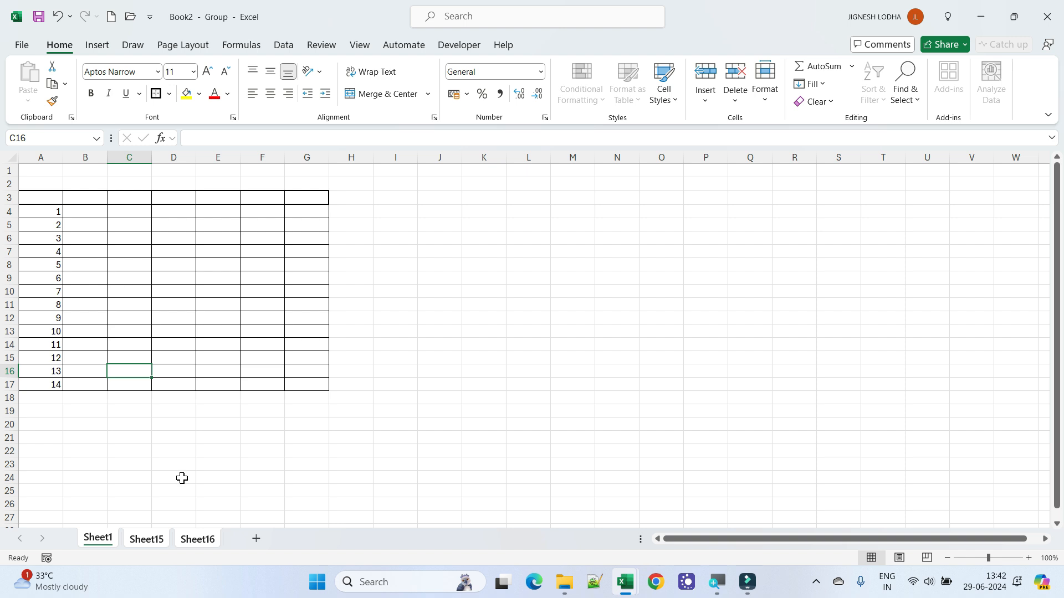
- Check the table on Sheet16, Sheet15 and Sheet1 in turn
{"action": "left_click", "coordinate": [198, 541]}
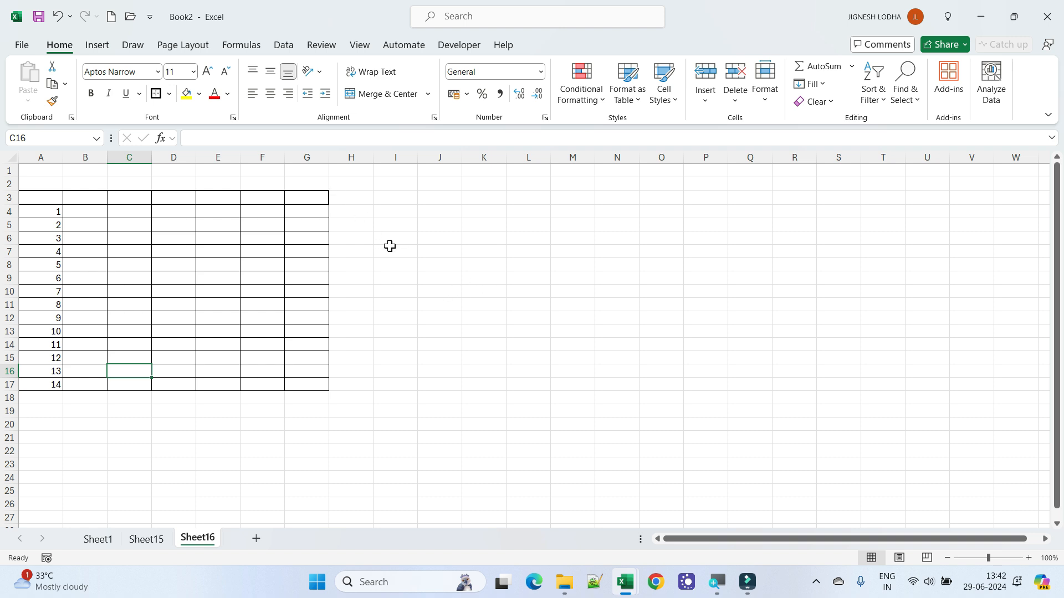
{"action": "left_click", "coordinate": [158, 542]}
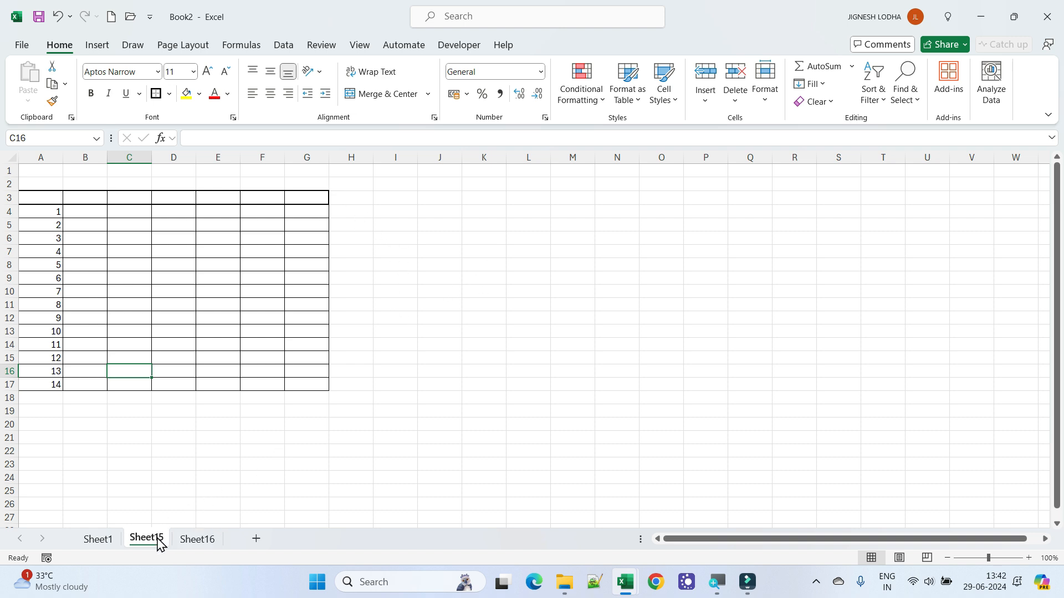
{"action": "left_click", "coordinate": [98, 540]}
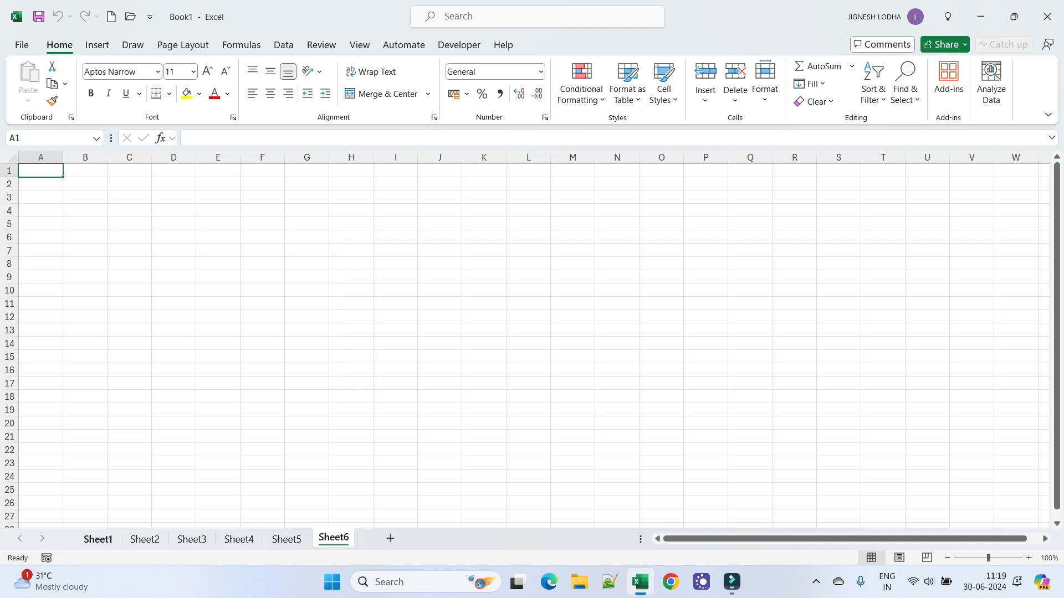
- Set Sheet1's tab color in Book1 to a pink-purple theme shade, and switch to Sheet4 to view it
{"action": "right_click", "coordinate": [99, 538]}
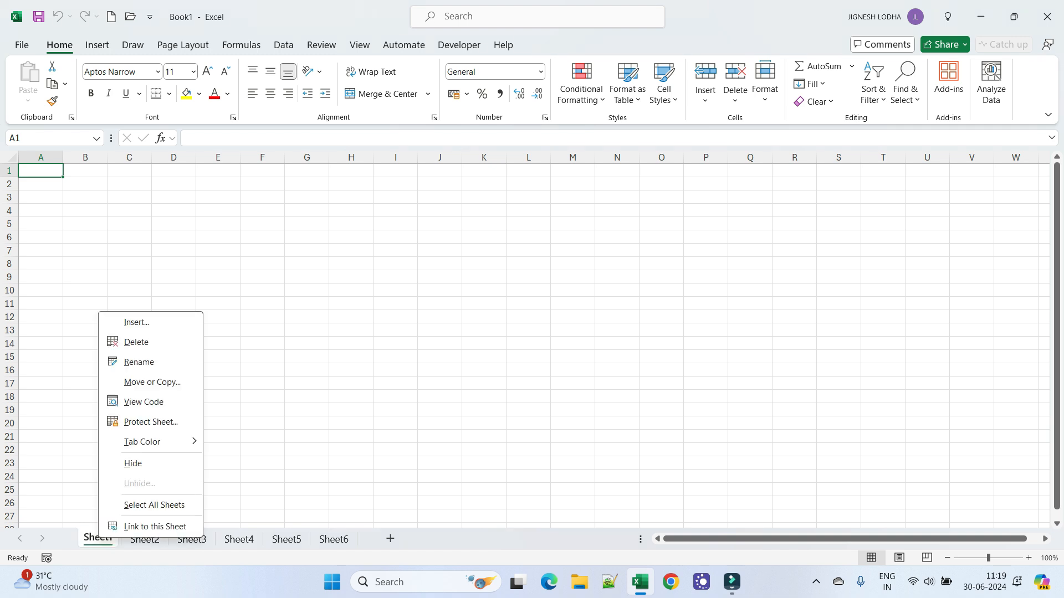
{"action": "mouse_move", "coordinate": [150, 442]}
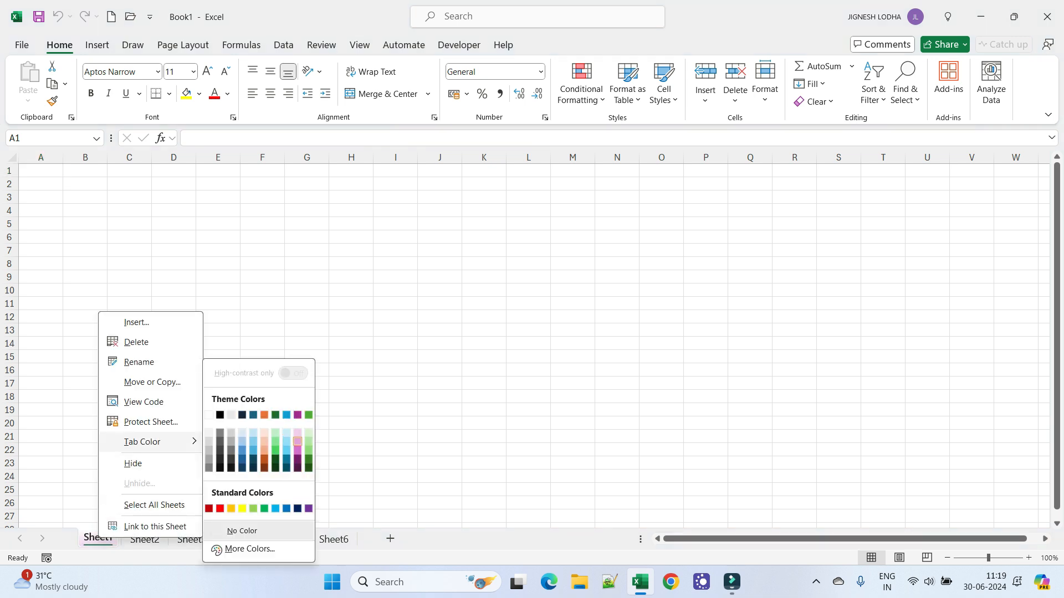
{"action": "left_click", "coordinate": [297, 450]}
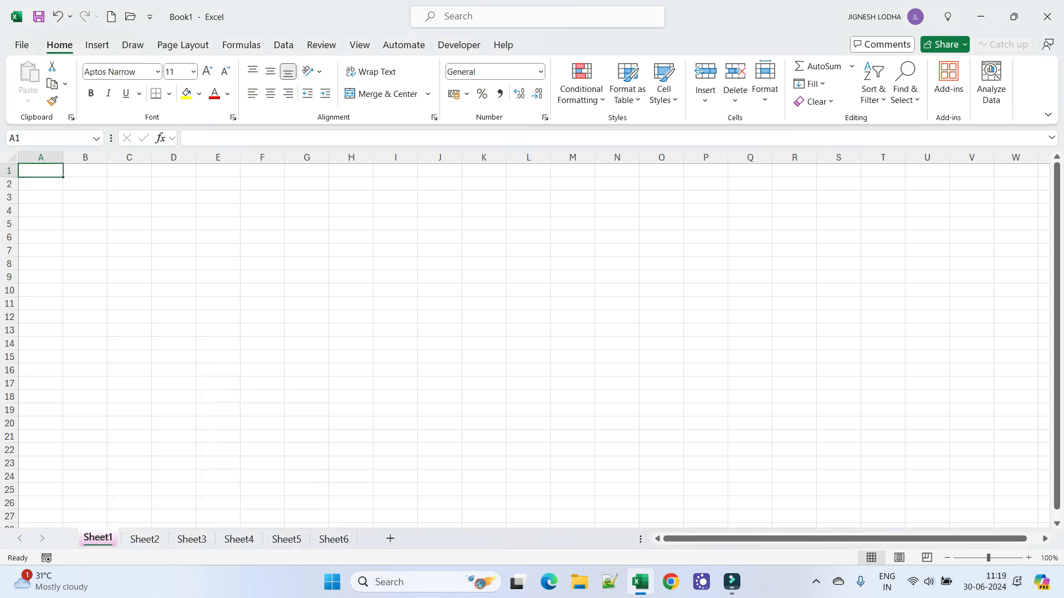
{"action": "left_click", "coordinate": [239, 539]}
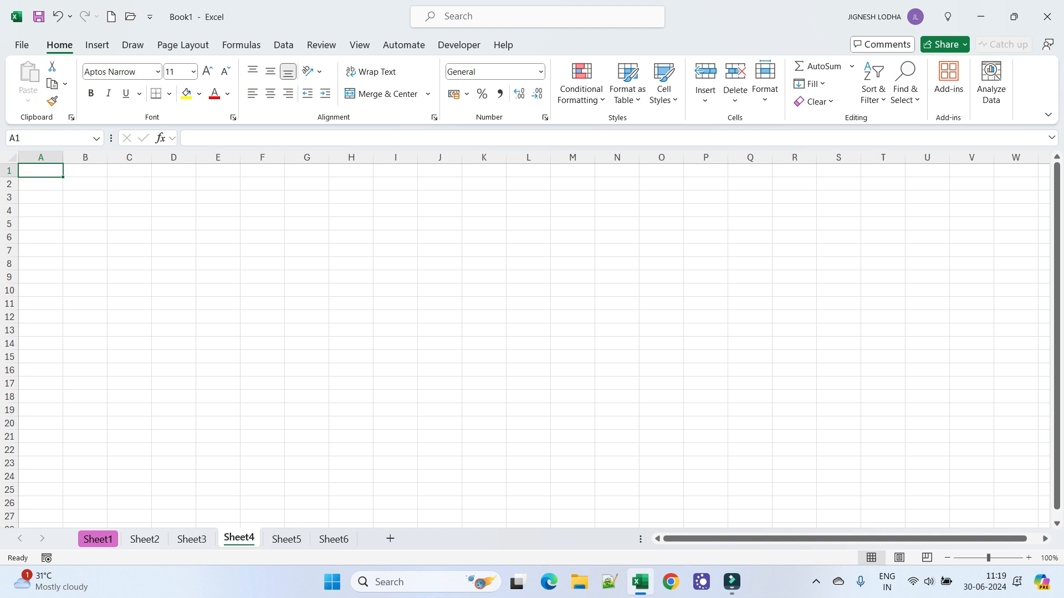
- Set Sheet3's tab color to Dark Teal, Accent 1, Lighter 40%, and switch to Sheet6 to view it
{"action": "right_click", "coordinate": [191, 540]}
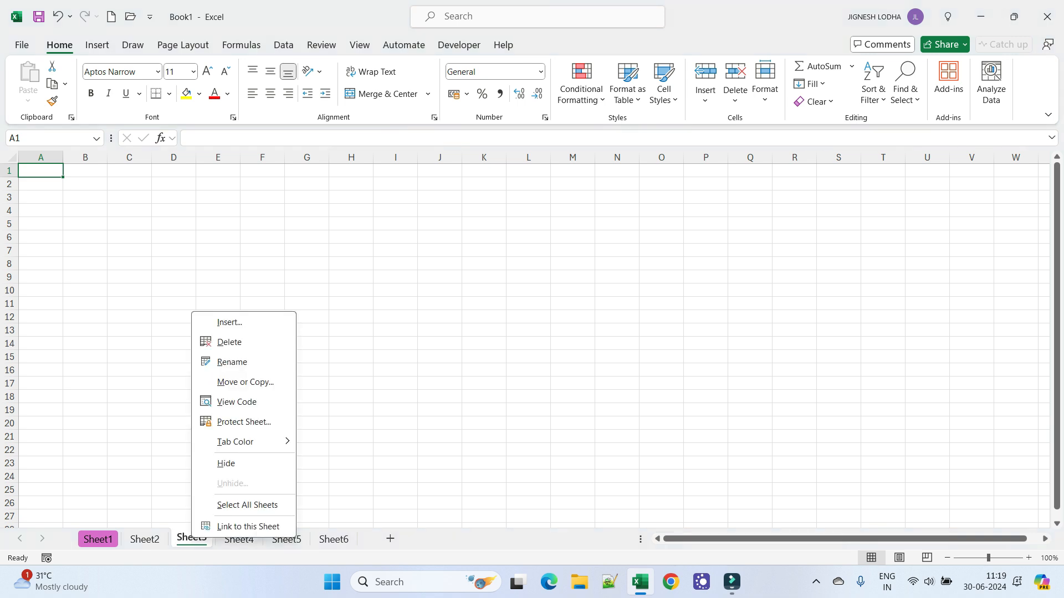
{"action": "mouse_move", "coordinate": [244, 442]}
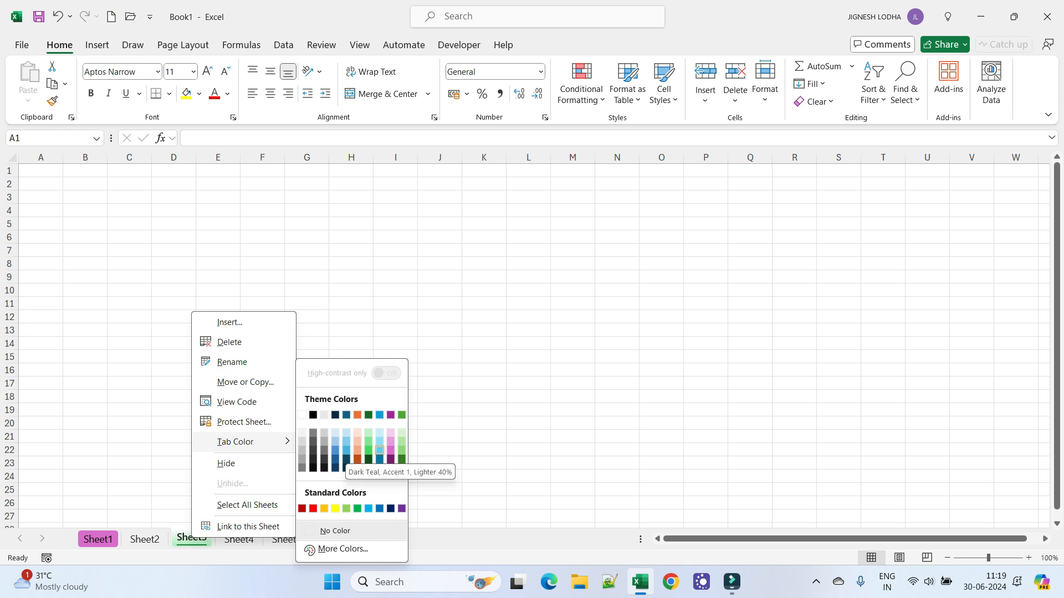
{"action": "left_click", "coordinate": [346, 449]}
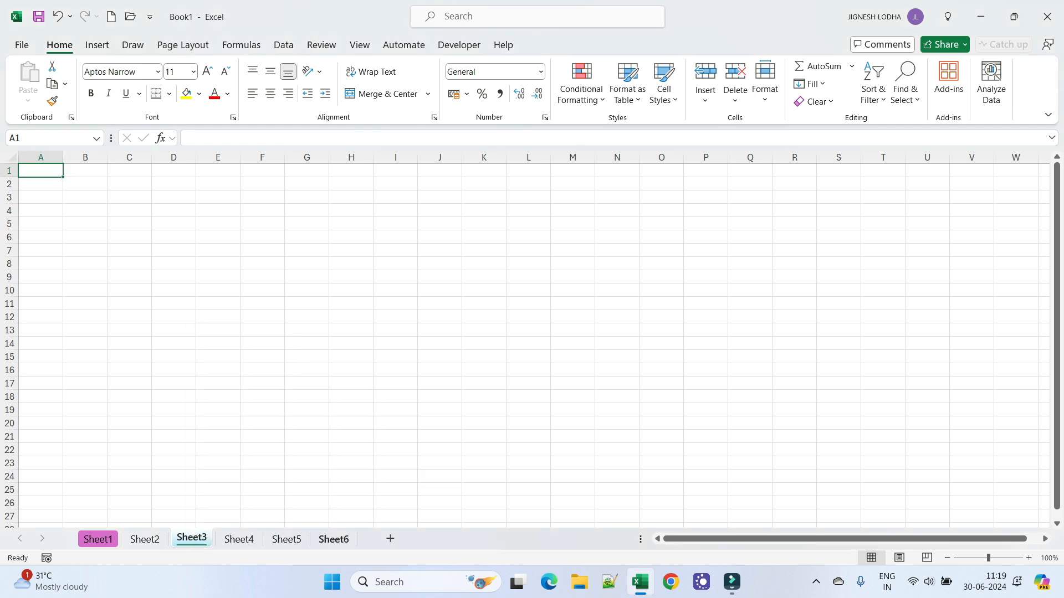
{"action": "left_click", "coordinate": [334, 539]}
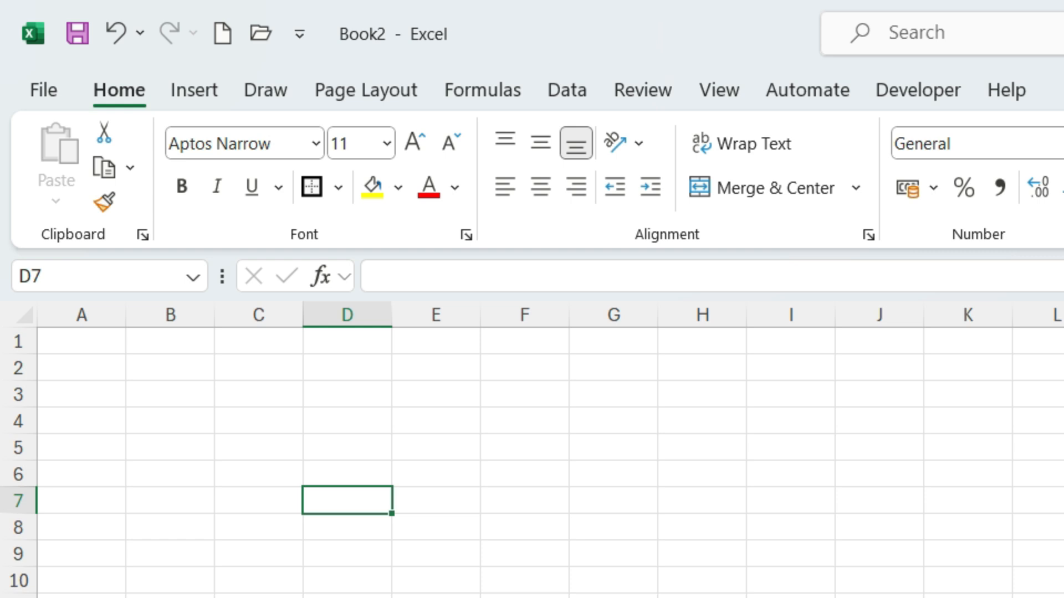
- Turn on Wrap Text for cell D7 in Book2 and enter "Welcome to Excel" there
{"action": "key", "text": "alt"}
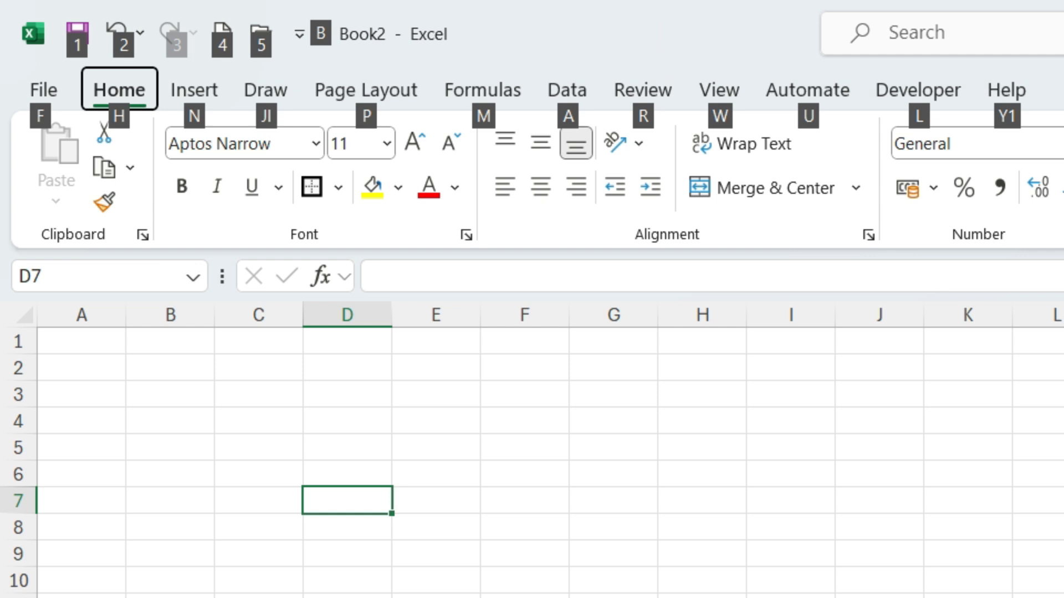
{"action": "key", "text": "h"}
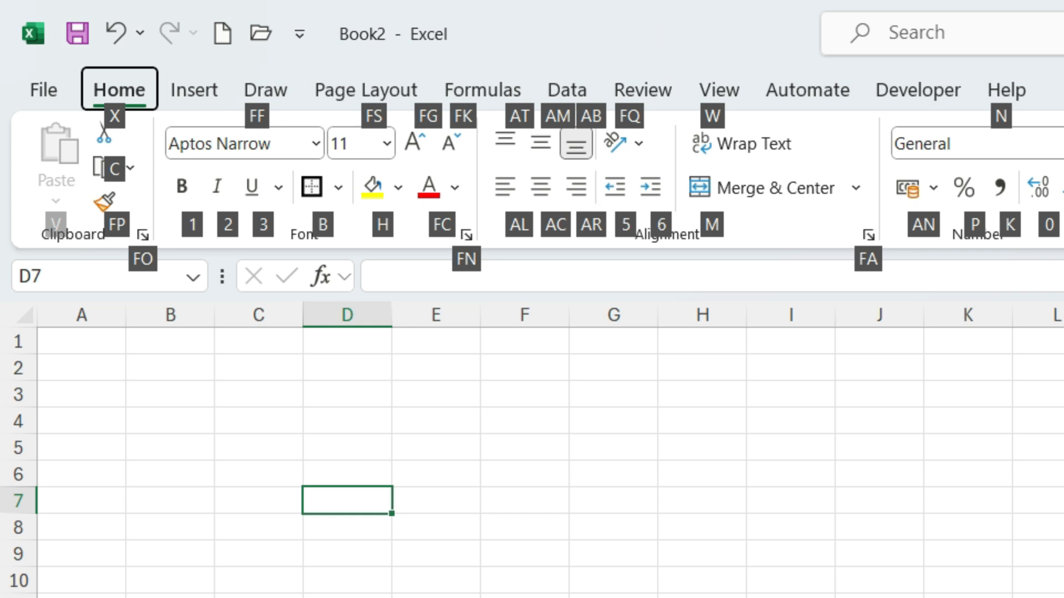
{"action": "type", "text": "wW"}
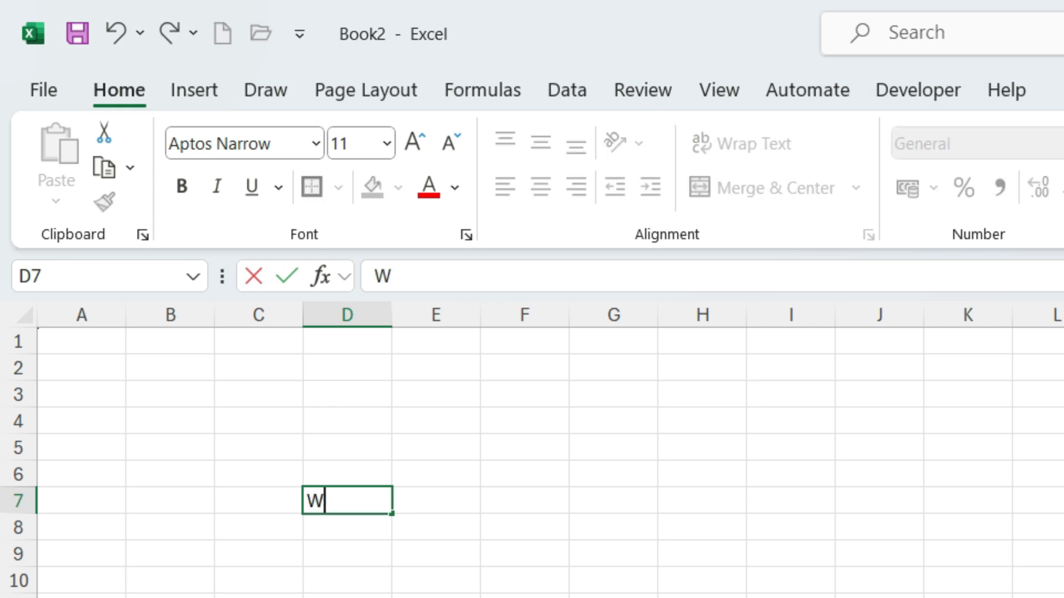
{"action": "type", "text": "elcome to Excel"}
{"action": "key", "text": "ctrl+Return"}
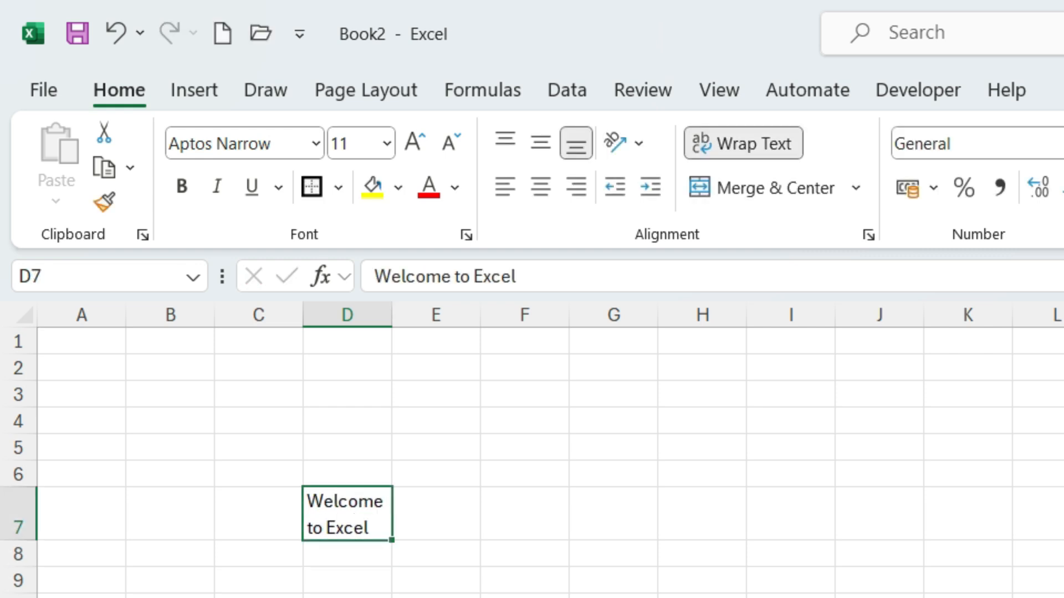
- Make the "Welcome to Excel" text in D7 bold, and select H7 to view the formatting
{"action": "key", "text": "alt+h"}
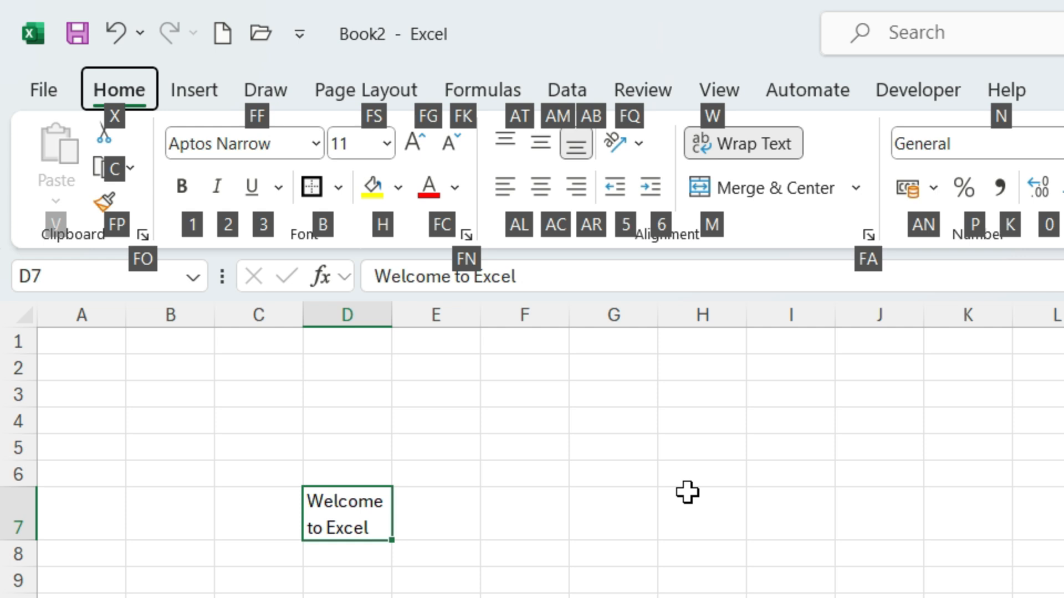
{"action": "key", "text": "1"}
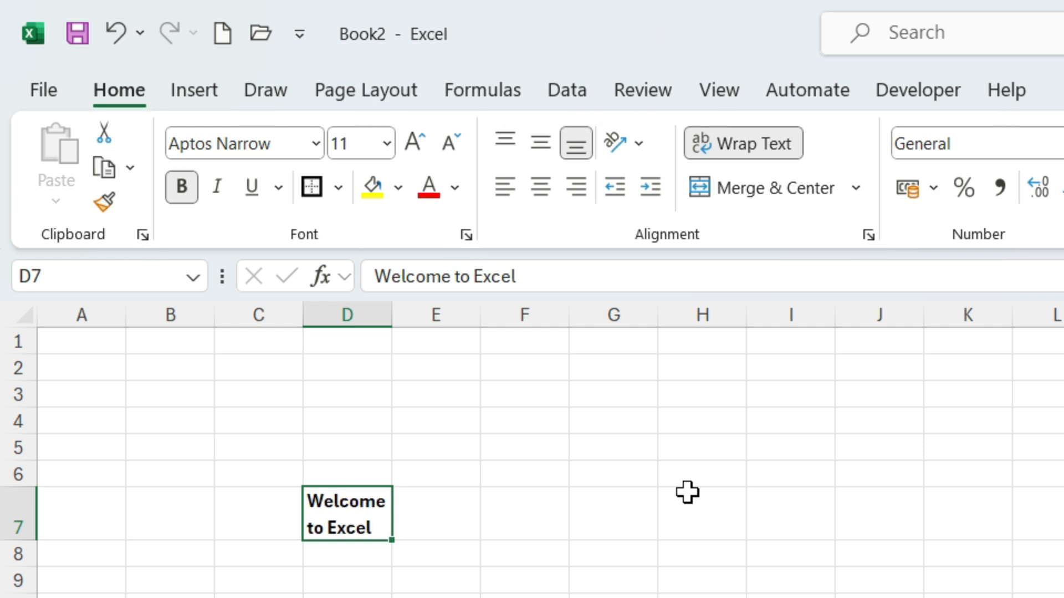
{"action": "left_click", "coordinate": [687, 492]}
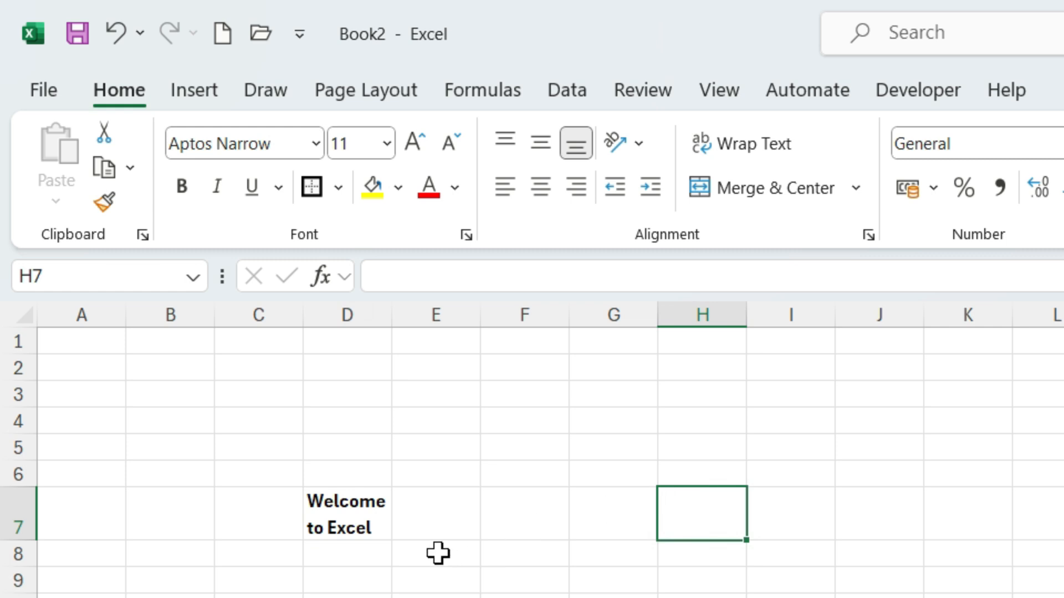
- Apply All Borders to cell D7, check the border from the cells above, and return to D7
{"action": "left_click", "coordinate": [352, 524]}
{"action": "key", "text": "alt+h"}
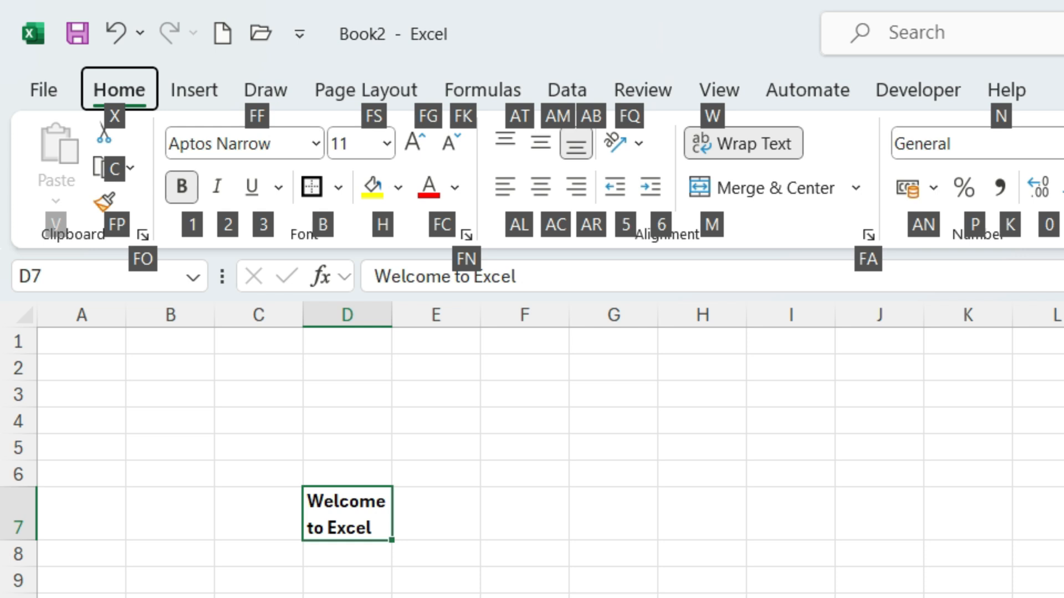
{"action": "key", "text": "b"}
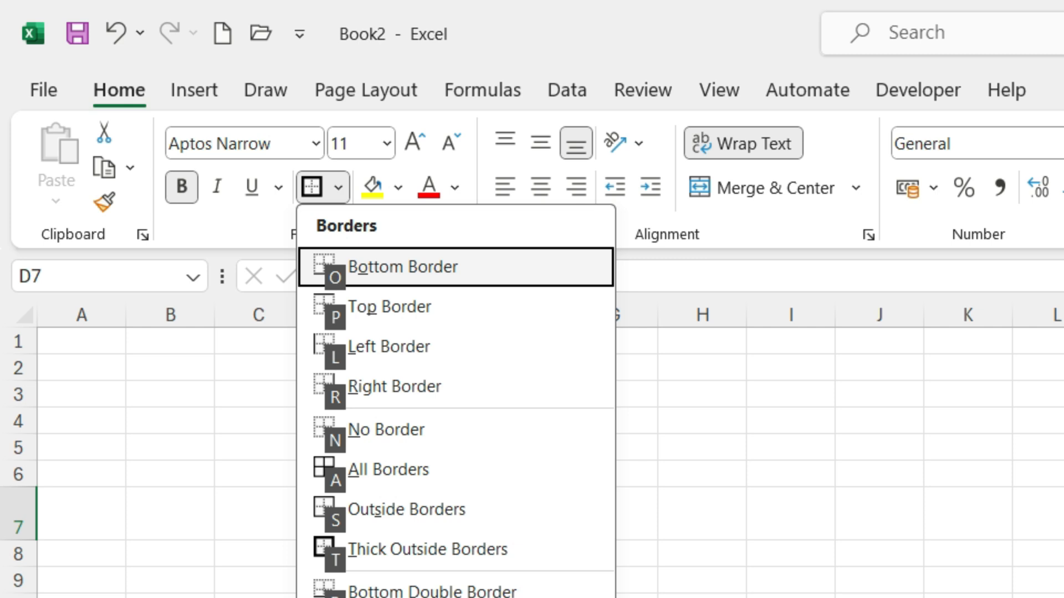
{"action": "key", "text": "a"}
{"action": "key", "text": "Up"}
{"action": "key", "text": "Up"}
{"action": "key", "text": "Down"}
{"action": "key", "text": "Up"}
{"action": "key", "text": "Up"}
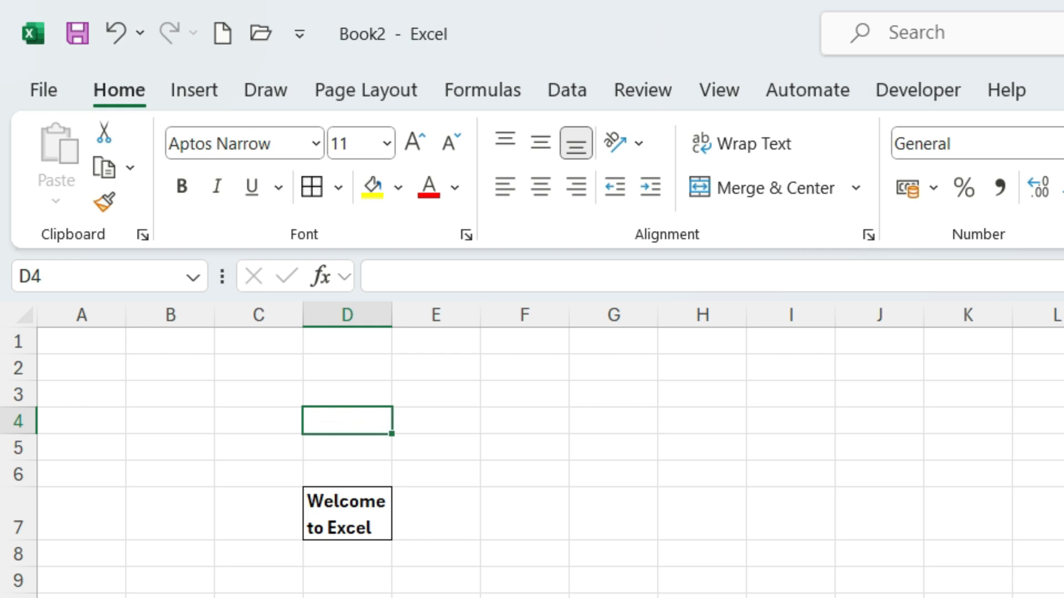
{"action": "key", "text": "Down"}
{"action": "key", "text": "Down"}
{"action": "key", "text": "Down"}
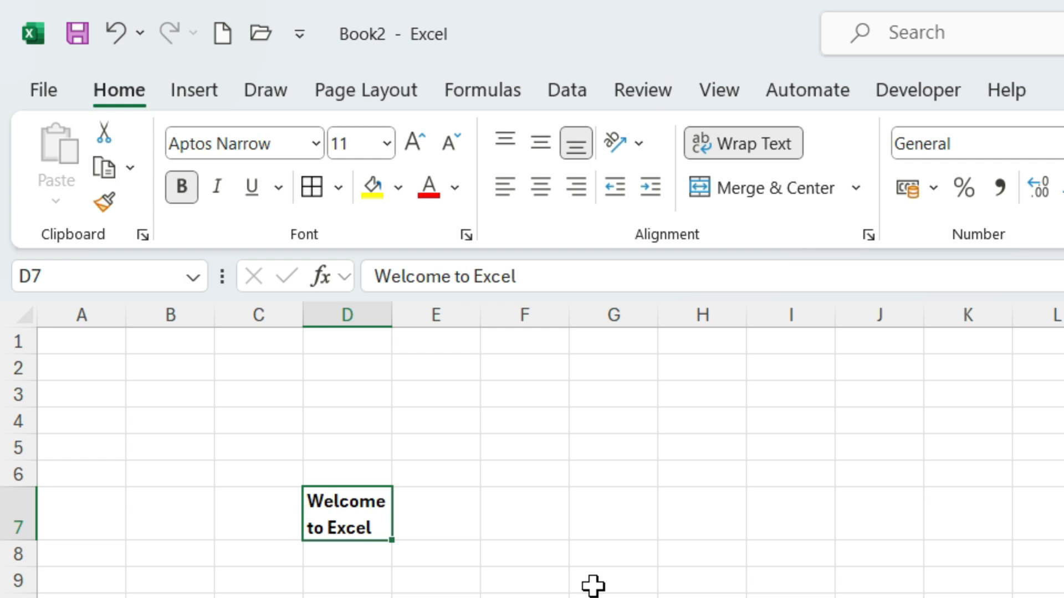
- Display the shortcut key tips for the Formulas commands, and dismiss them
{"action": "key", "text": "alt"}
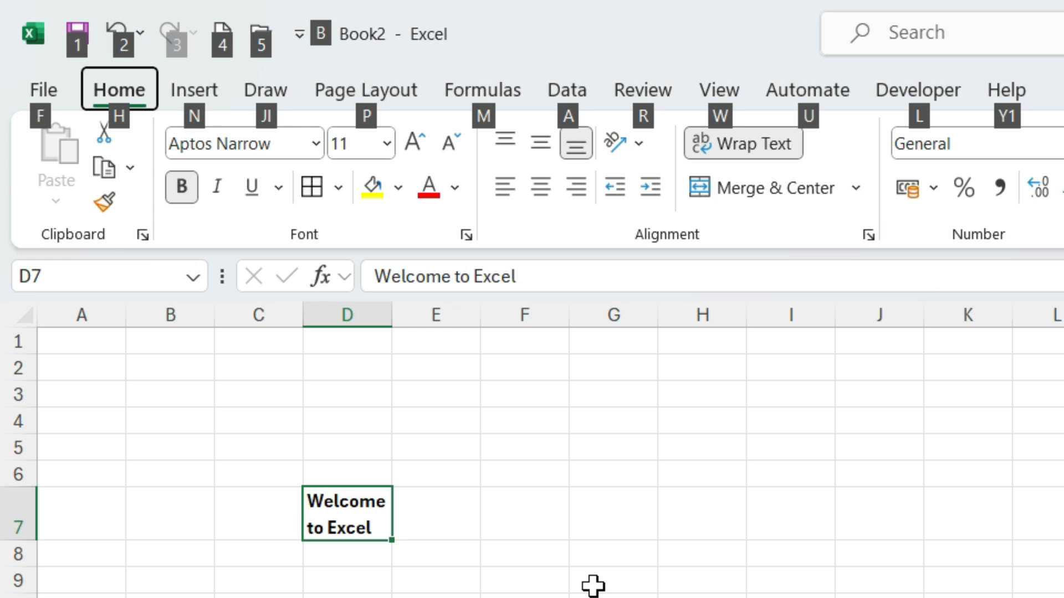
{"action": "key", "text": "m"}
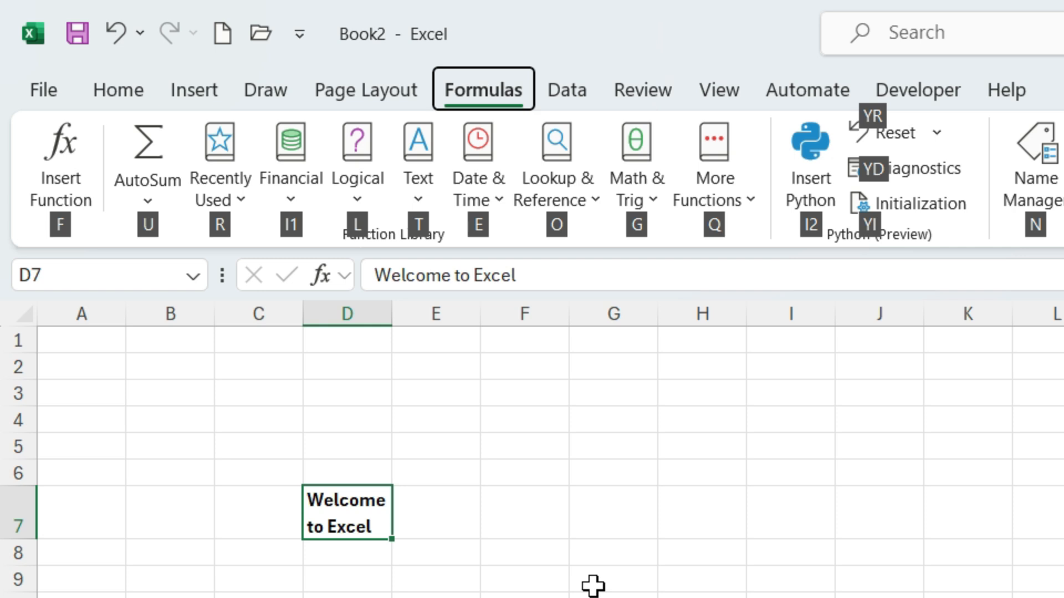
{"action": "key", "text": "Escape"}
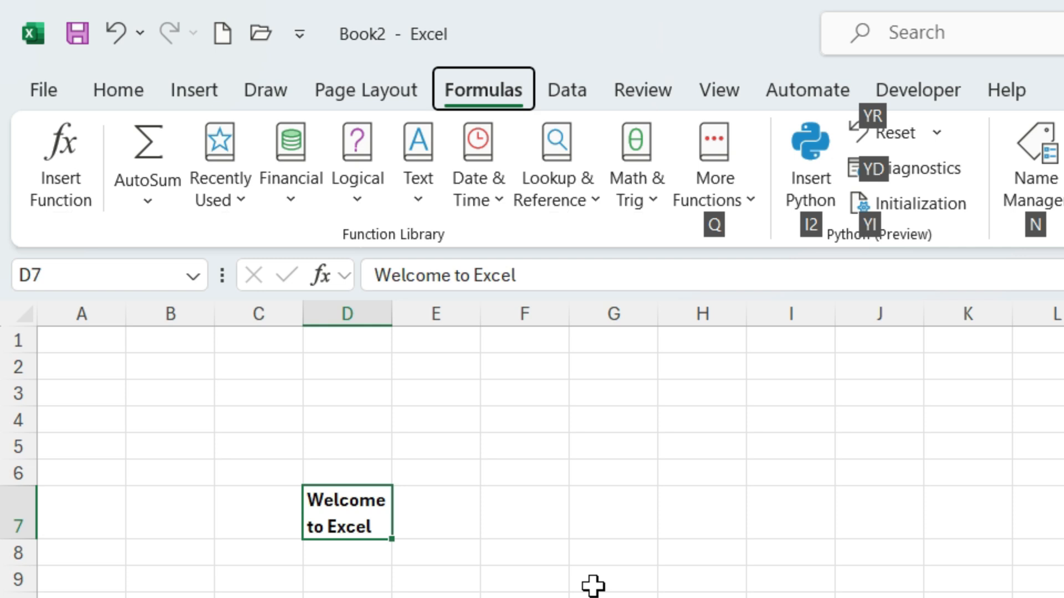